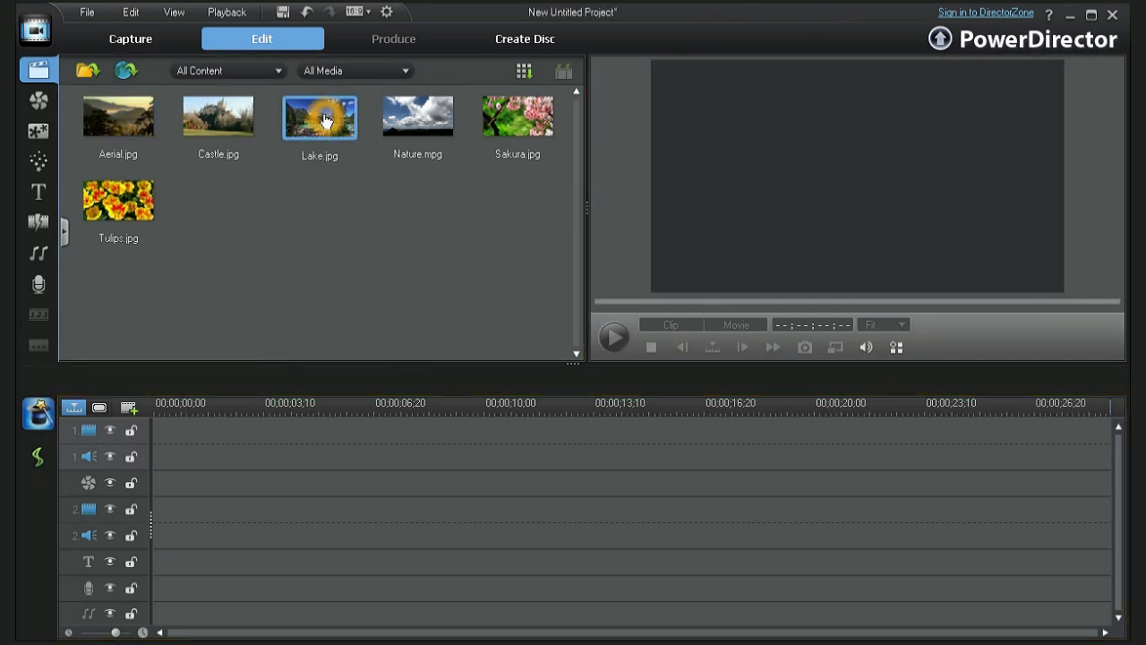
# Step: Put Lake.jpg then Nature.mpg on video track 1, and import The Bridge.MP4 via Import Media Files
pyautogui.moveTo(320, 116); pyautogui.dragTo(241, 446)
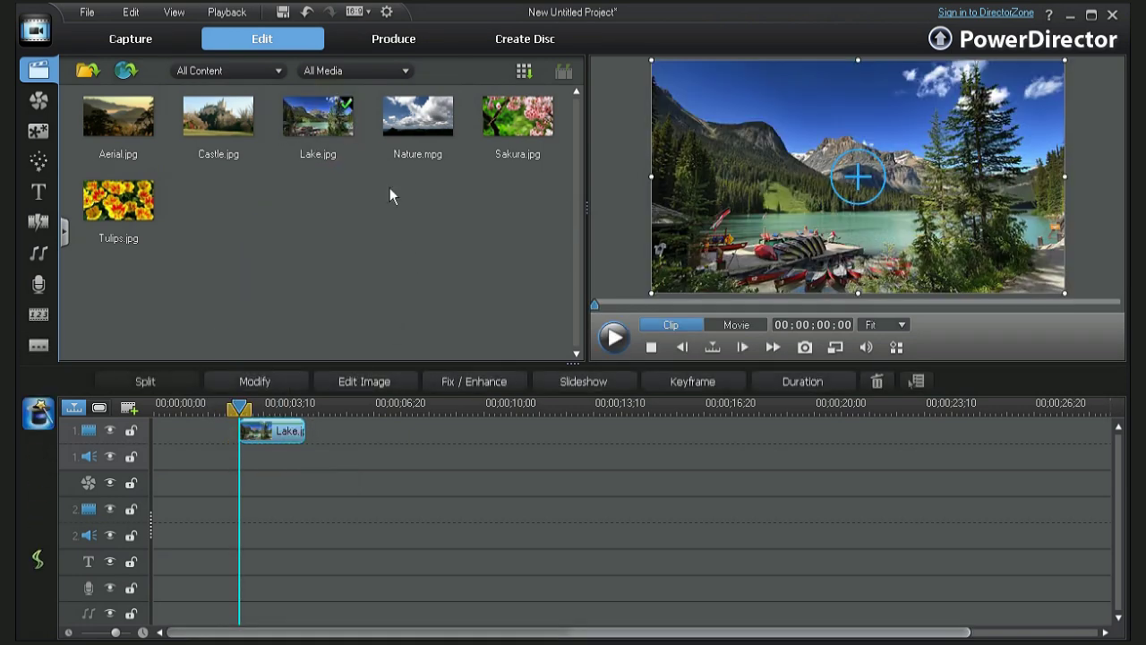
pyautogui.moveTo(410, 157); pyautogui.dragTo(310, 460)
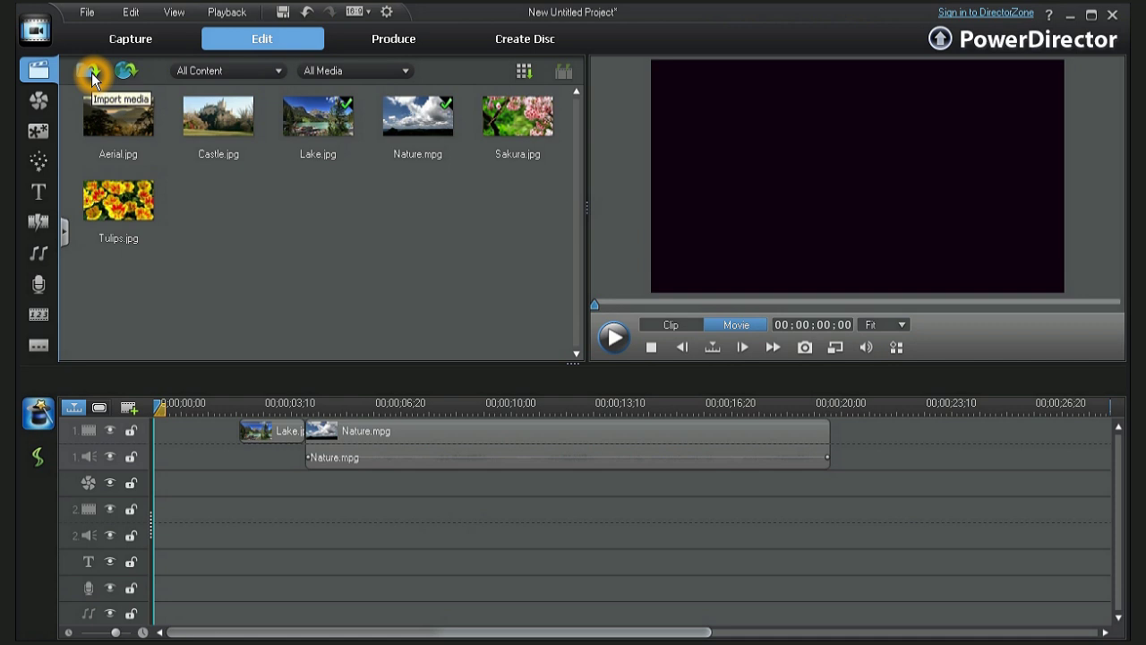
pyautogui.click(91, 74)
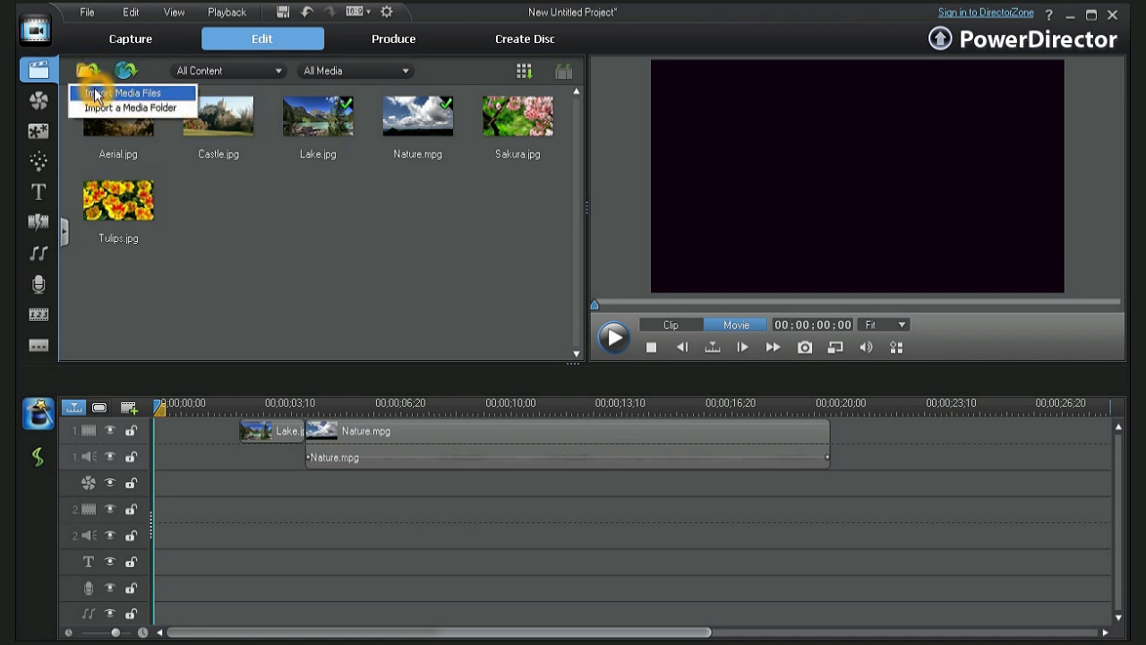
pyautogui.click(94, 89)
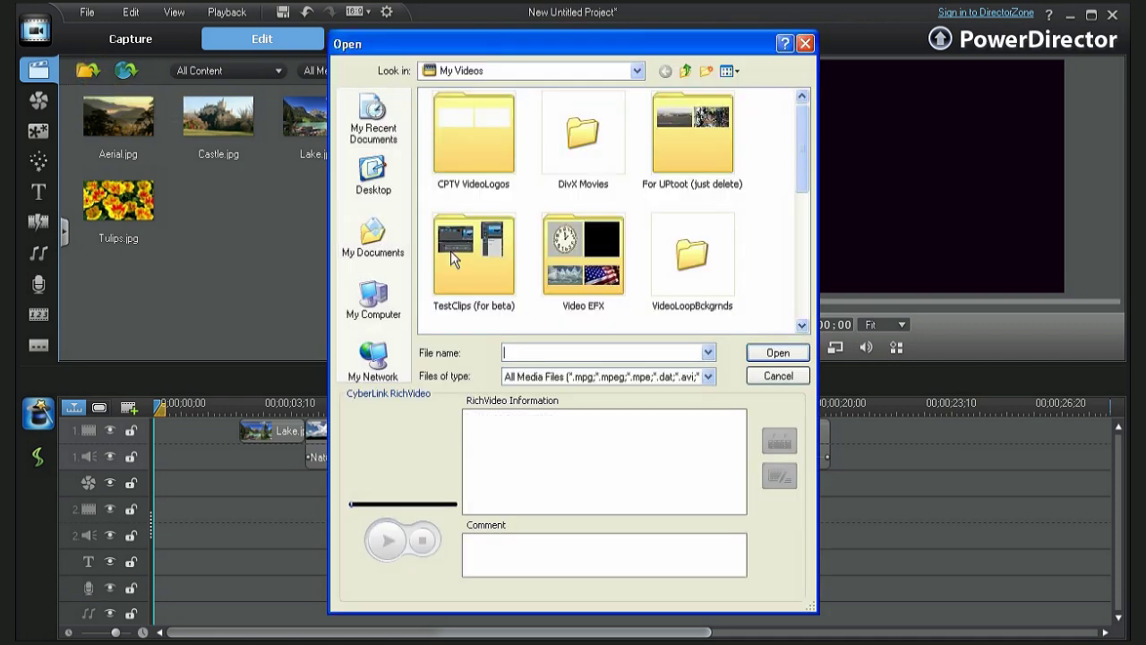
pyautogui.moveTo(801, 173); pyautogui.dragTo(800, 328)
pyautogui.click(583, 268)
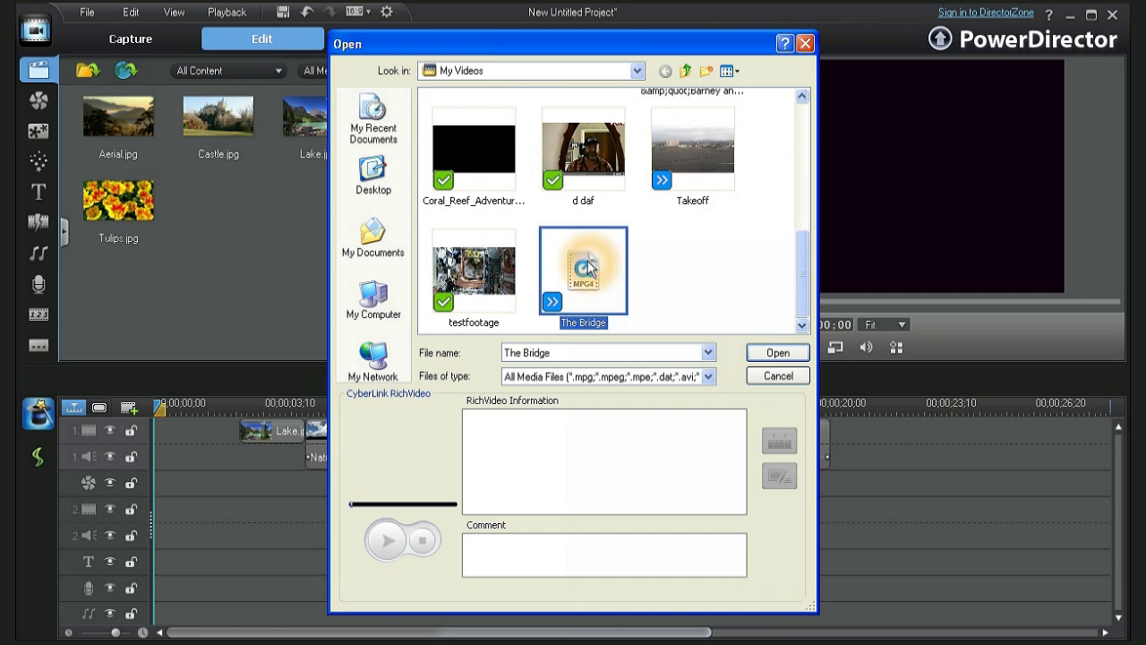
pyautogui.click(788, 355)
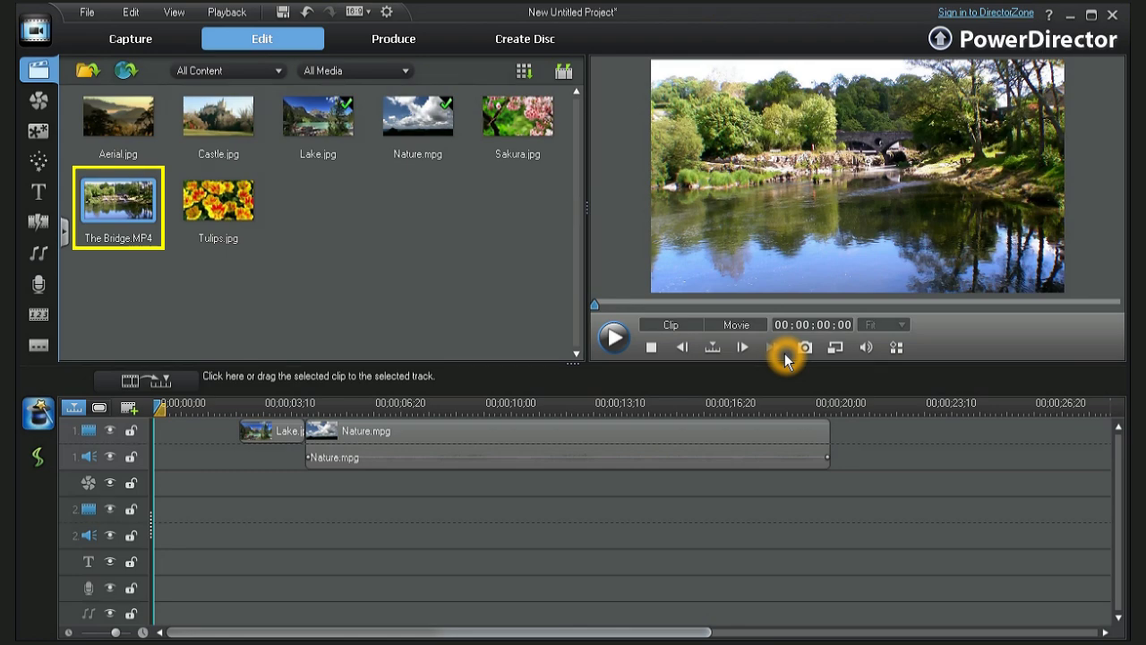
pyautogui.click(634, 439)
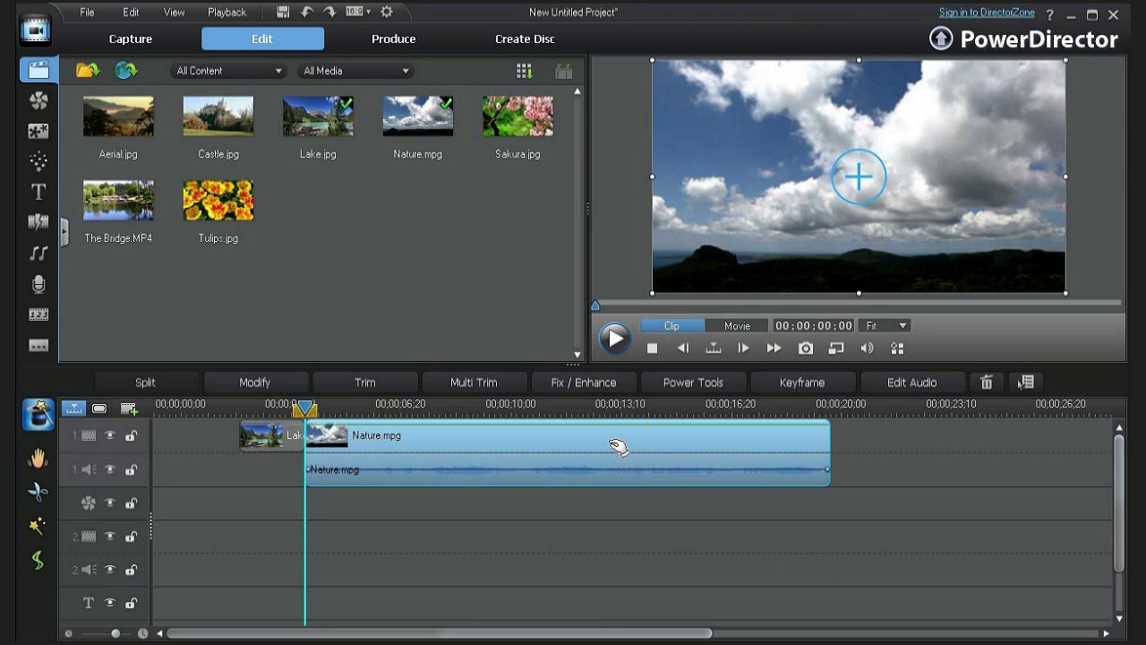
# Step: Trim Nature.mpg to Mark-in 00:00:01:12 and Mark-out 00:00:06:17
pyautogui.click(384, 384)
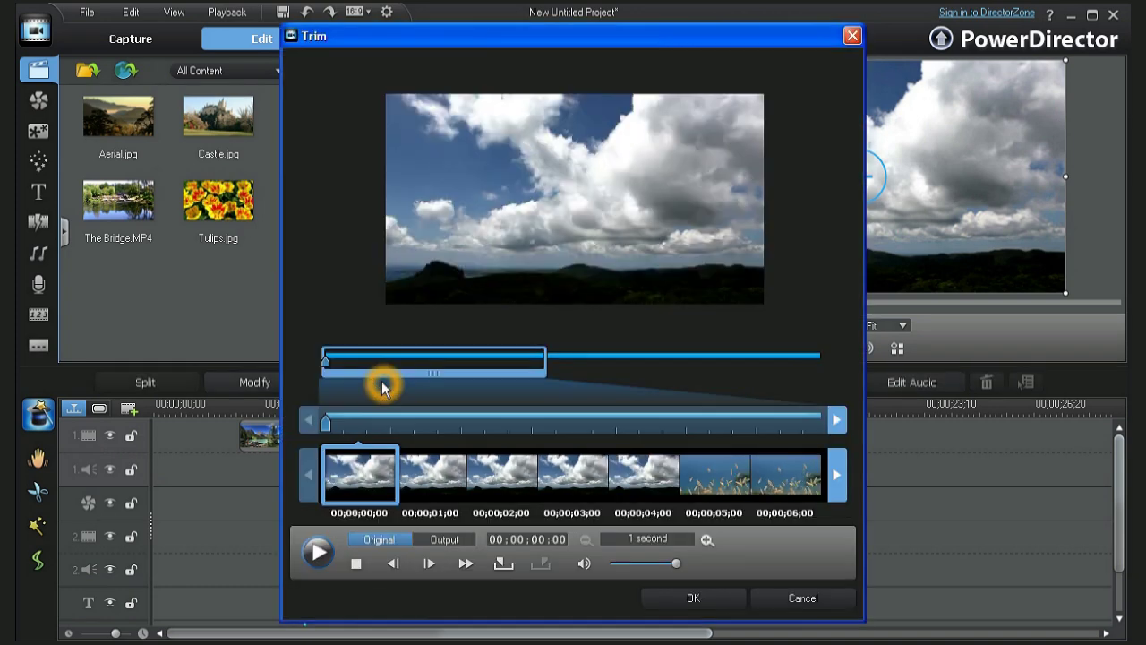
pyautogui.moveTo(328, 421); pyautogui.dragTo(792, 432)
pyautogui.click(503, 563)
pyautogui.click(425, 431)
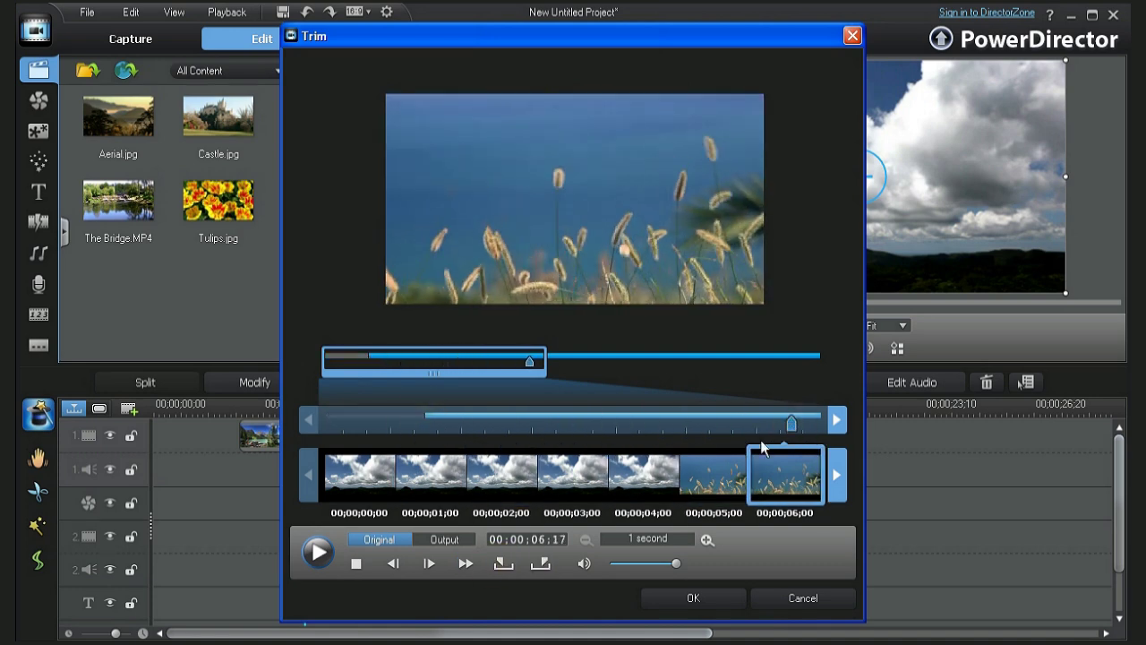
pyautogui.click(540, 565)
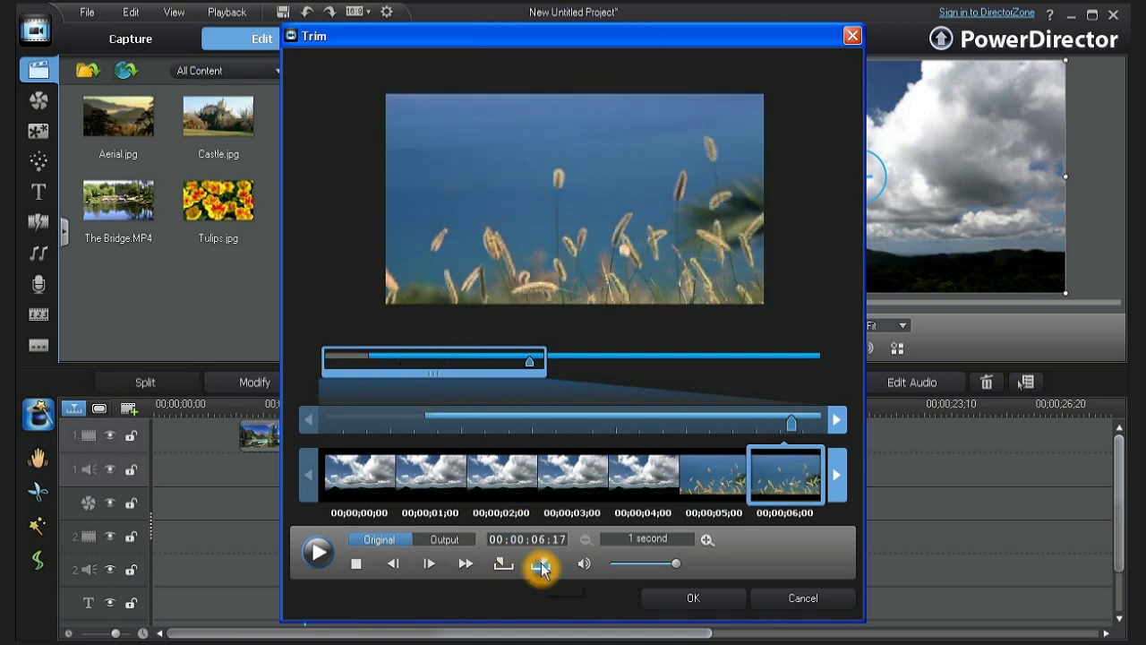
pyautogui.click(711, 601)
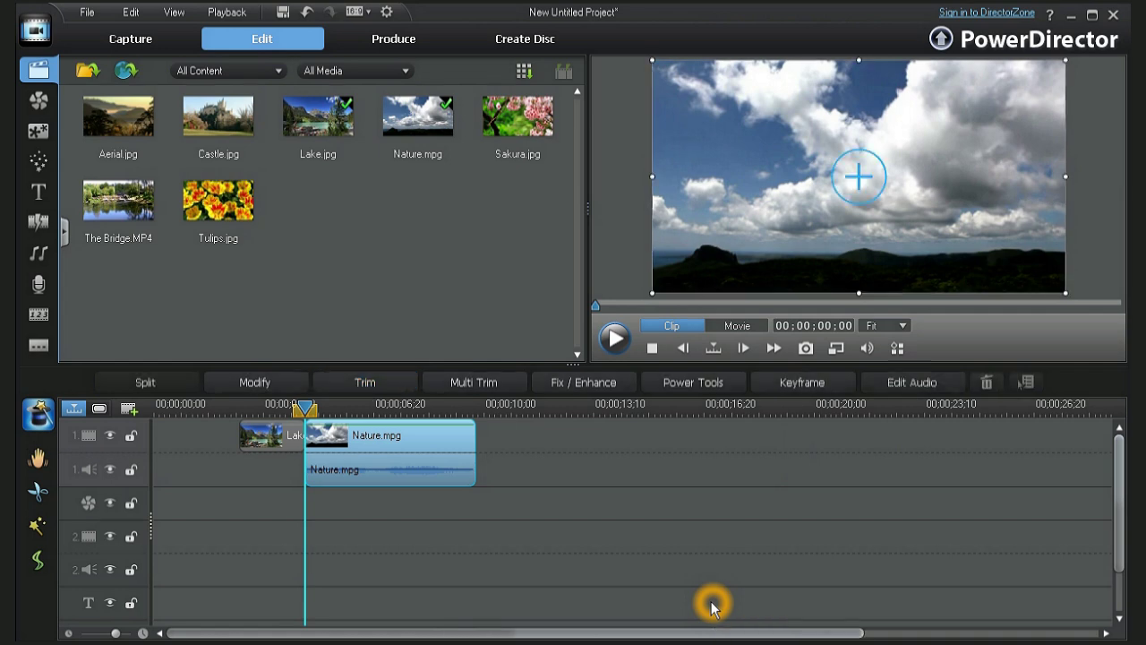
# Step: Split the Lake clip at the playhead and delete the unwanted piece
pyautogui.click(165, 388)
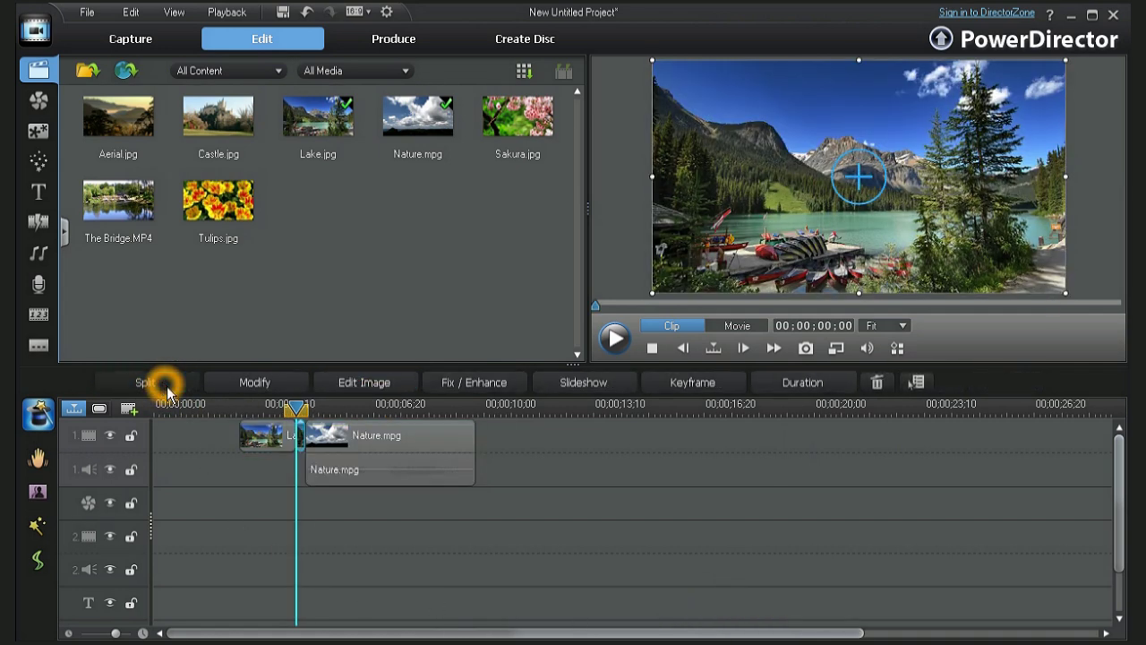
pyautogui.click(875, 383)
pyautogui.click(875, 386)
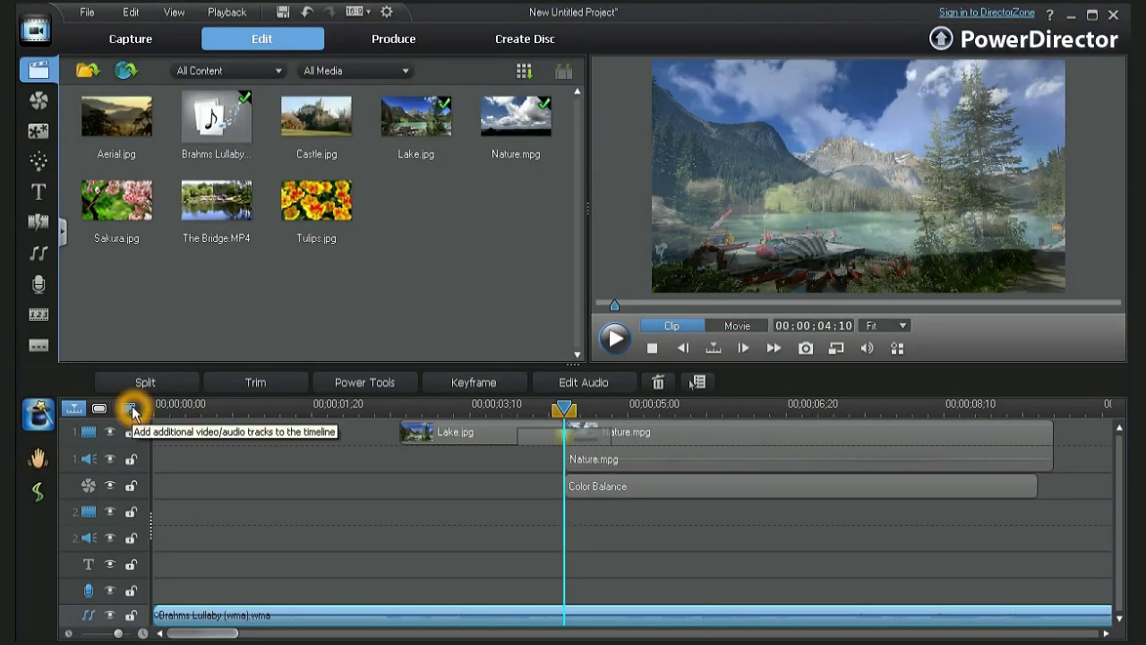
# Step: Add one video and one audio track in Track Manager, then place a Fade between Lake and Nature
pyautogui.click(129, 409)
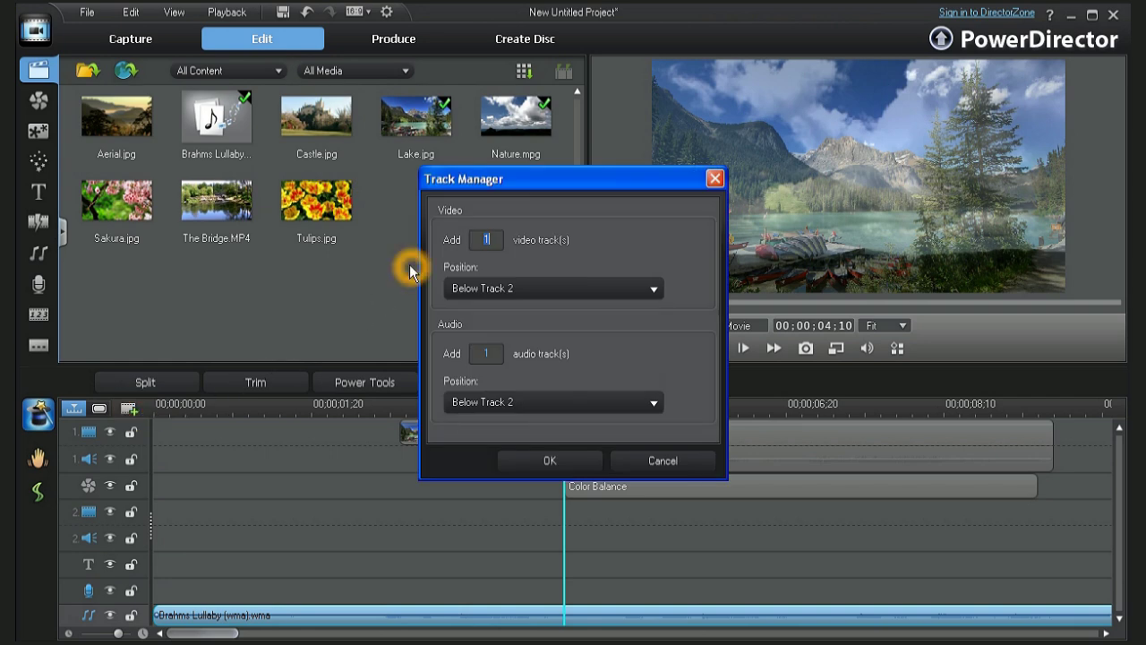
pyautogui.click(414, 363)
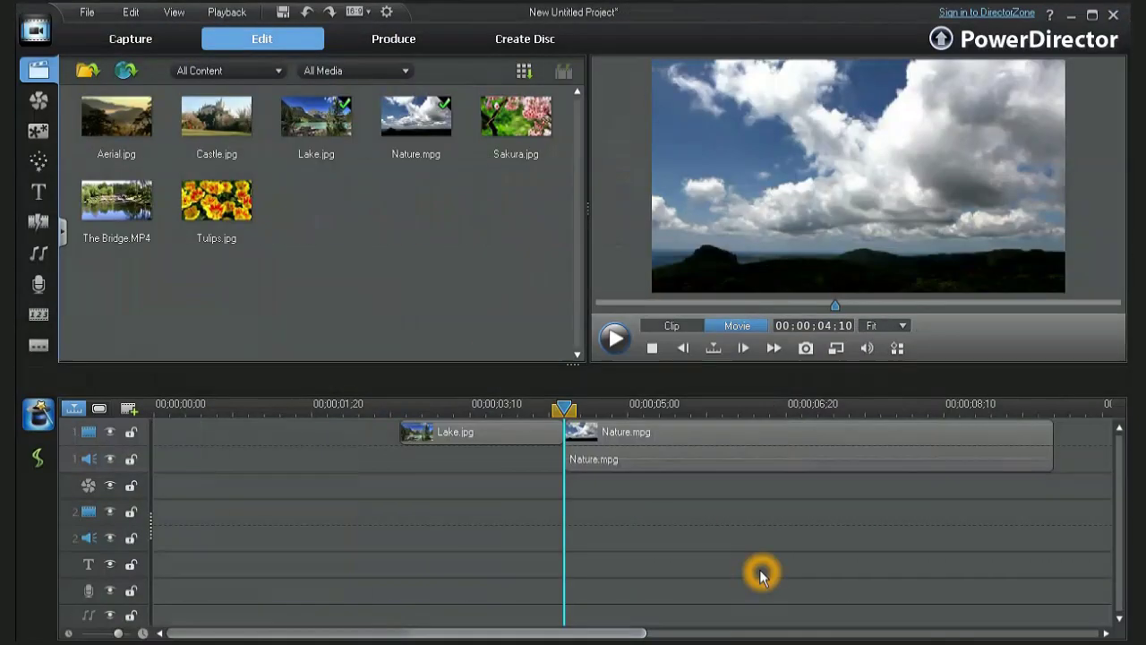
pyautogui.click(38, 222)
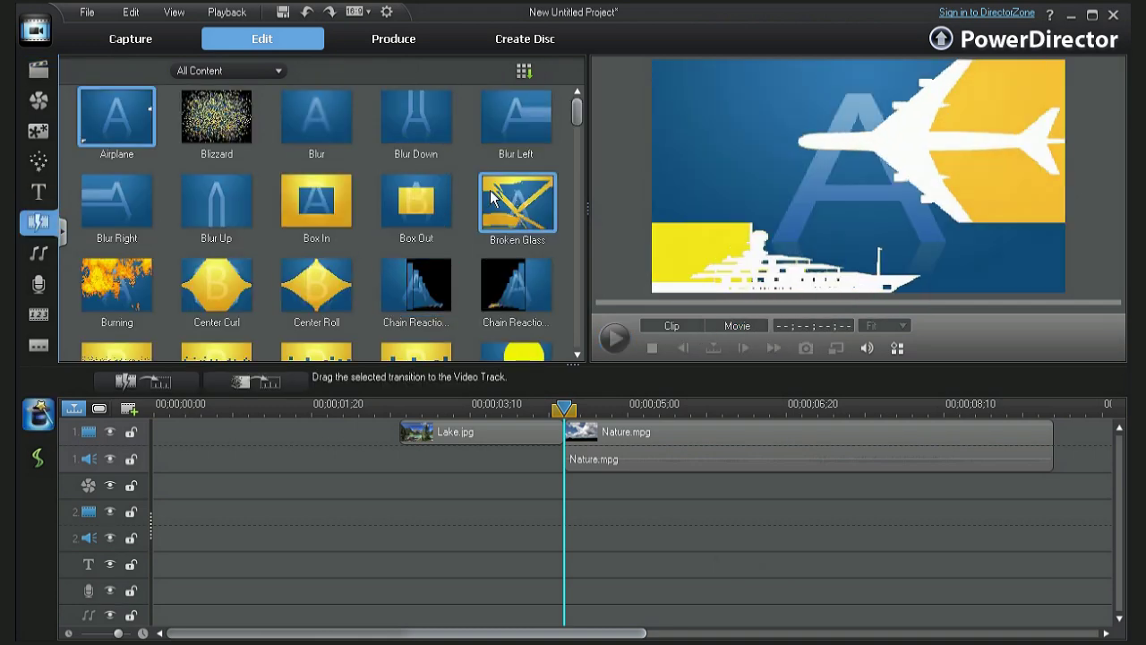
pyautogui.moveTo(581, 118); pyautogui.dragTo(578, 159)
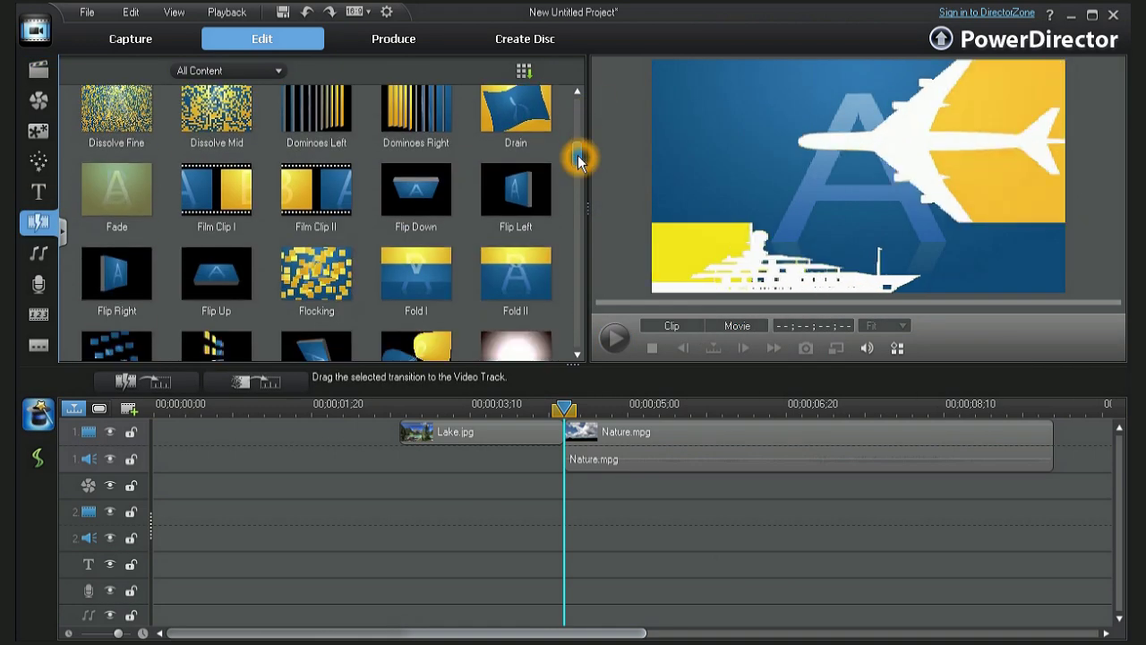
pyautogui.click(128, 196)
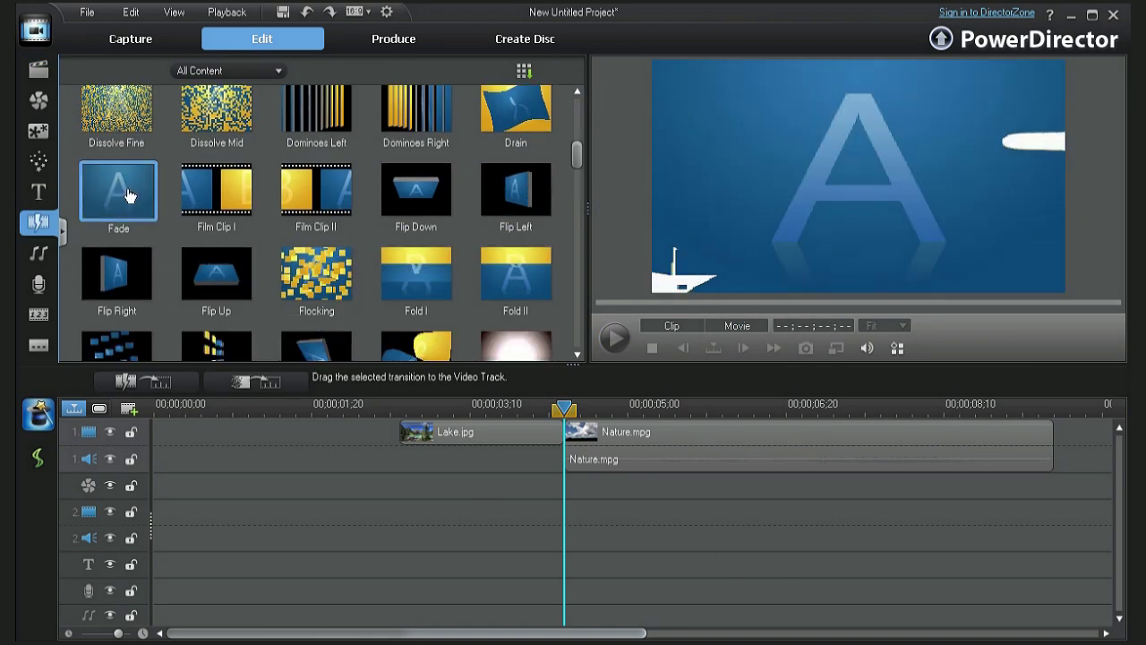
pyautogui.moveTo(128, 195); pyautogui.dragTo(562, 433)
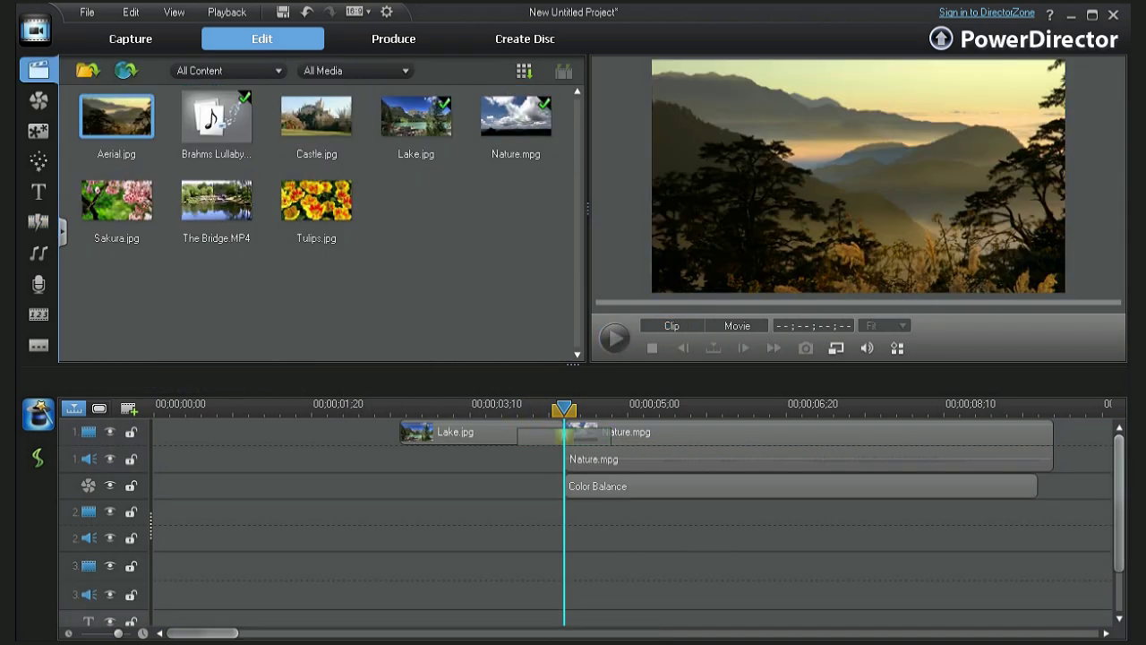
pyautogui.click(38, 189)
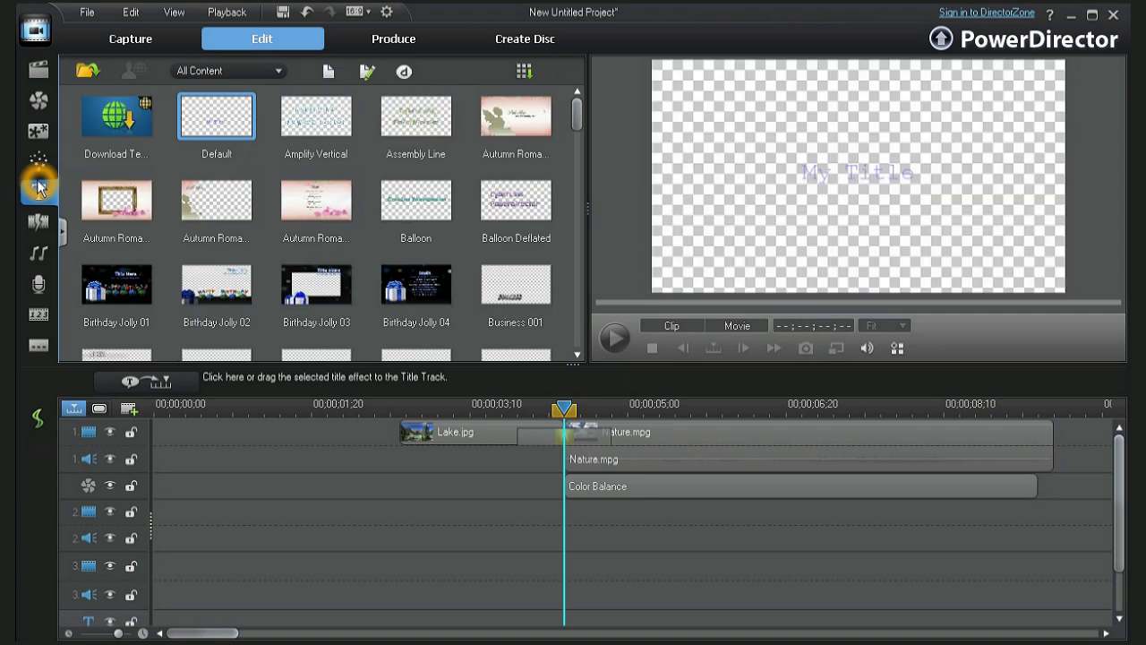
# Step: Drop the Default title at the title track start and change its 'My Title' text to 'My Project'
pyautogui.moveTo(221, 130); pyautogui.dragTo(158, 574)
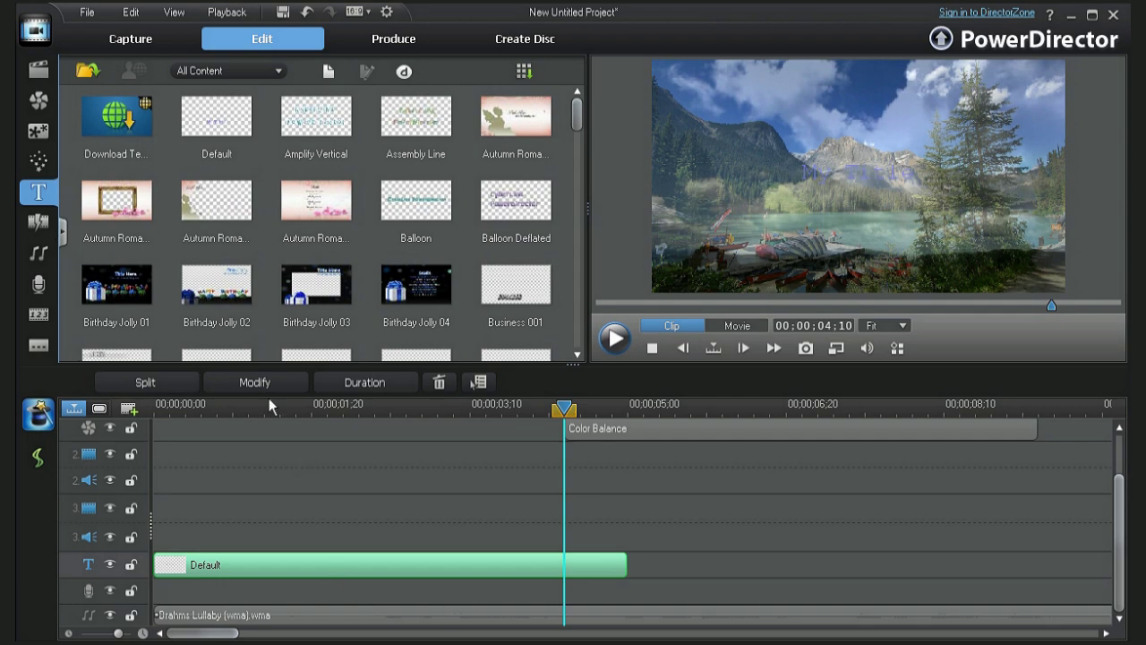
pyautogui.click(268, 380)
pyautogui.click(269, 383)
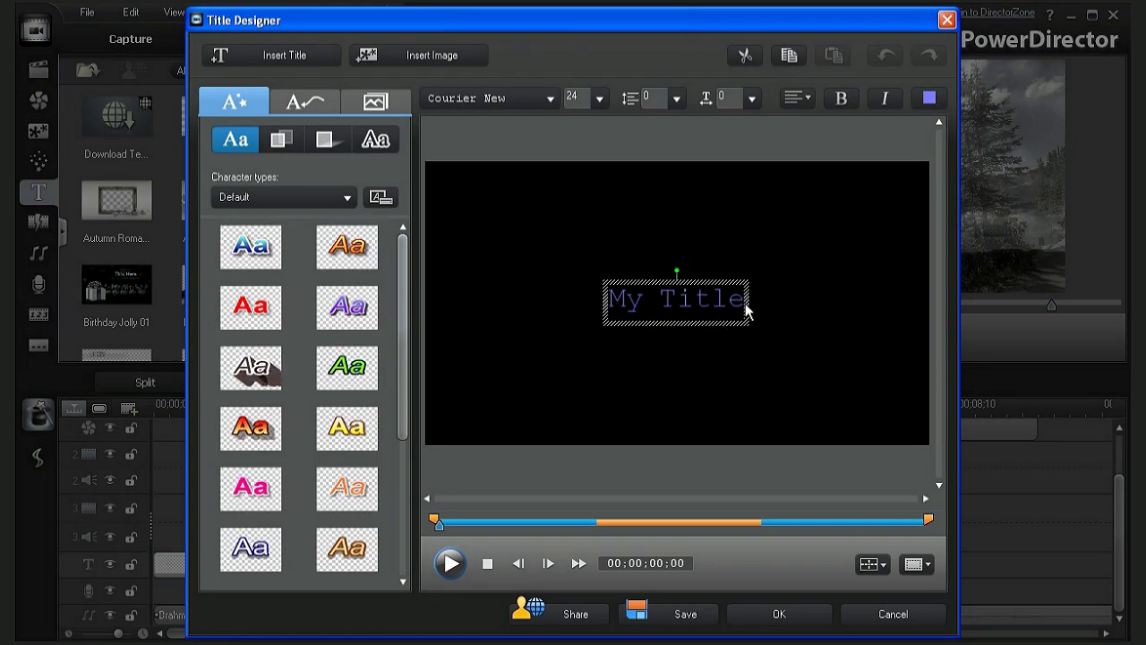
pyautogui.click(743, 302)
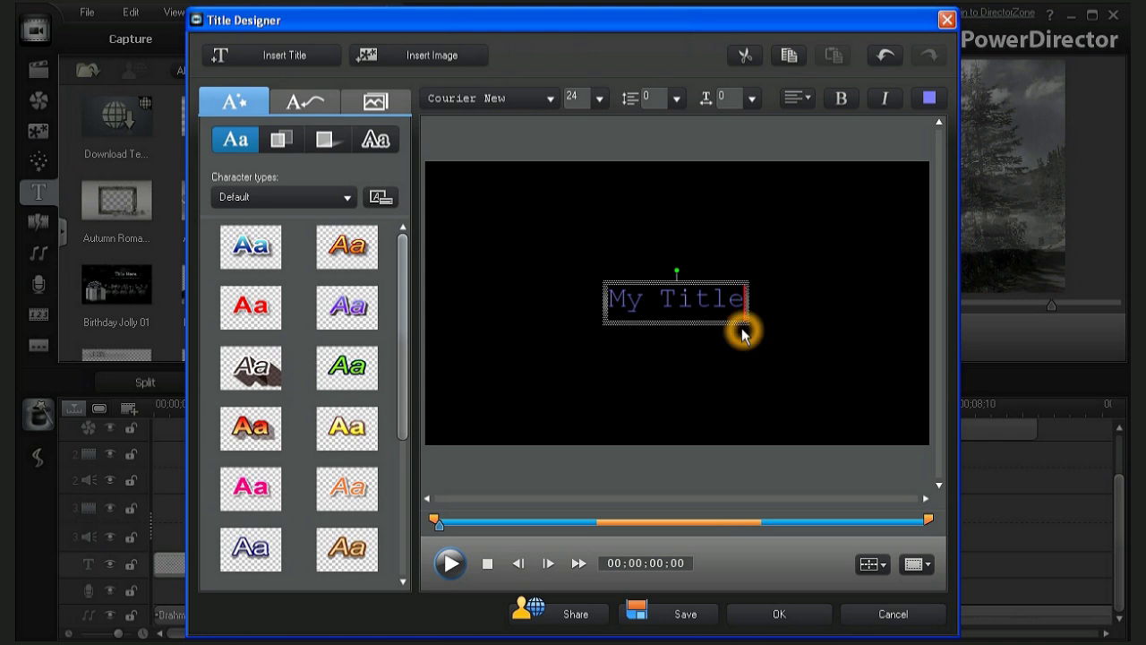
pyautogui.press('BackSpace')
pyautogui.press('BackSpace')
pyautogui.press('BackSpace')
pyautogui.press('BackSpace')
pyautogui.press('BackSpace')
pyautogui.press('BackSpace')
pyautogui.press('BackSpace')
pyautogui.press('BackSpace')
pyautogui.write('My Project')
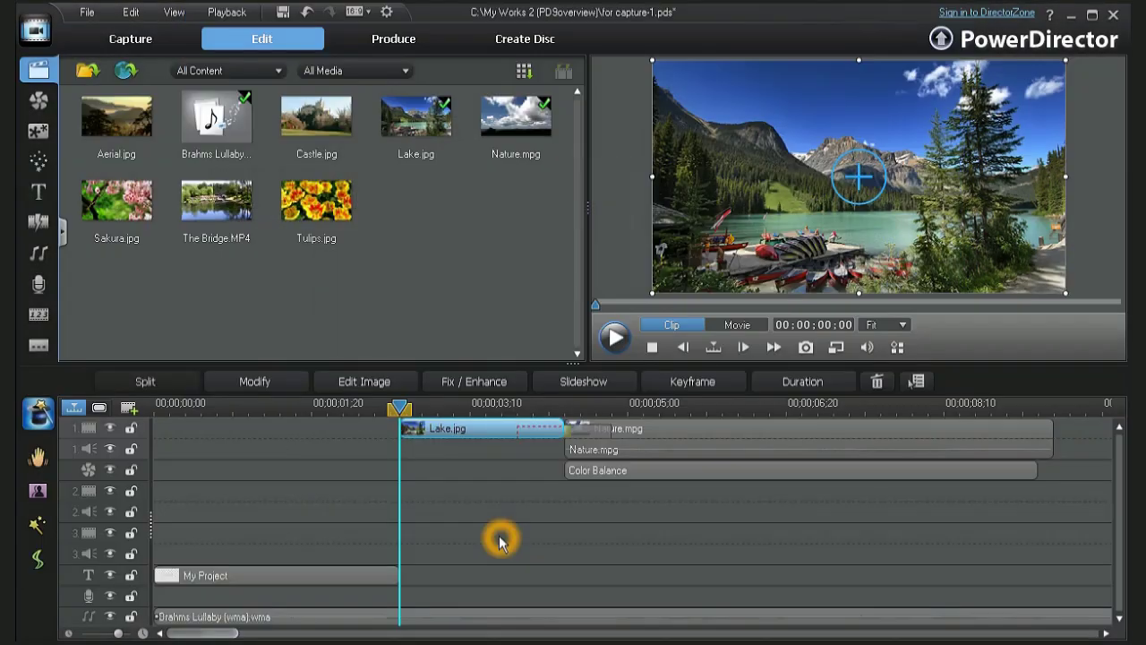
# Step: Enable Color Adjustment on Lake.jpg with a slight contrast change, then open Power Tools for Nature.mpg
pyautogui.click(497, 383)
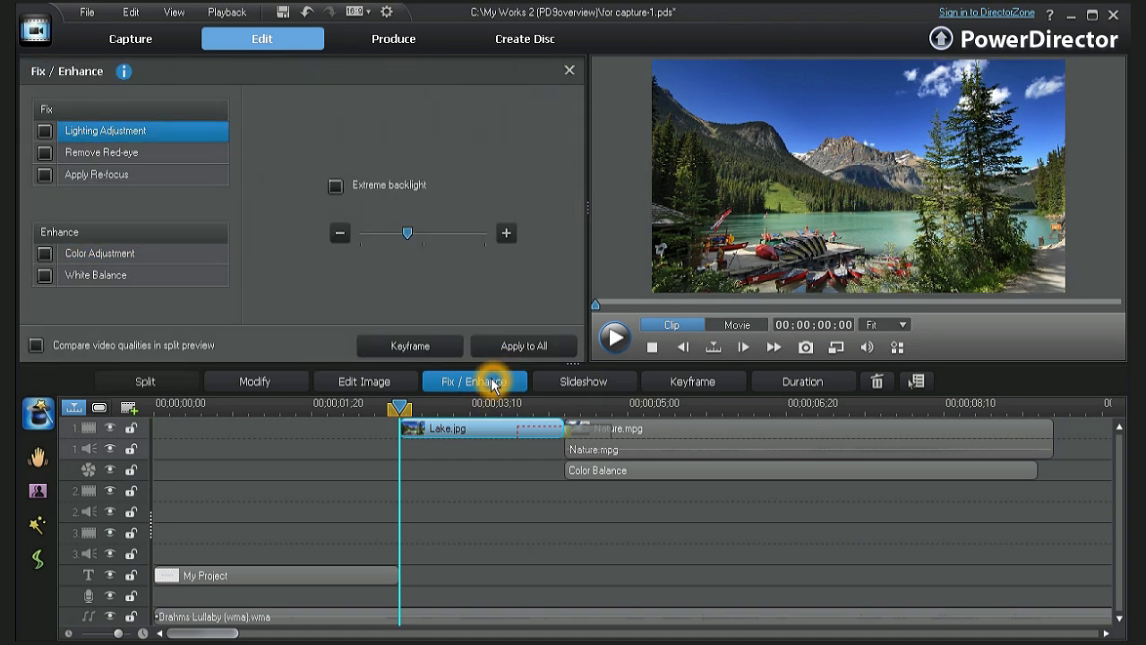
pyautogui.click(46, 256)
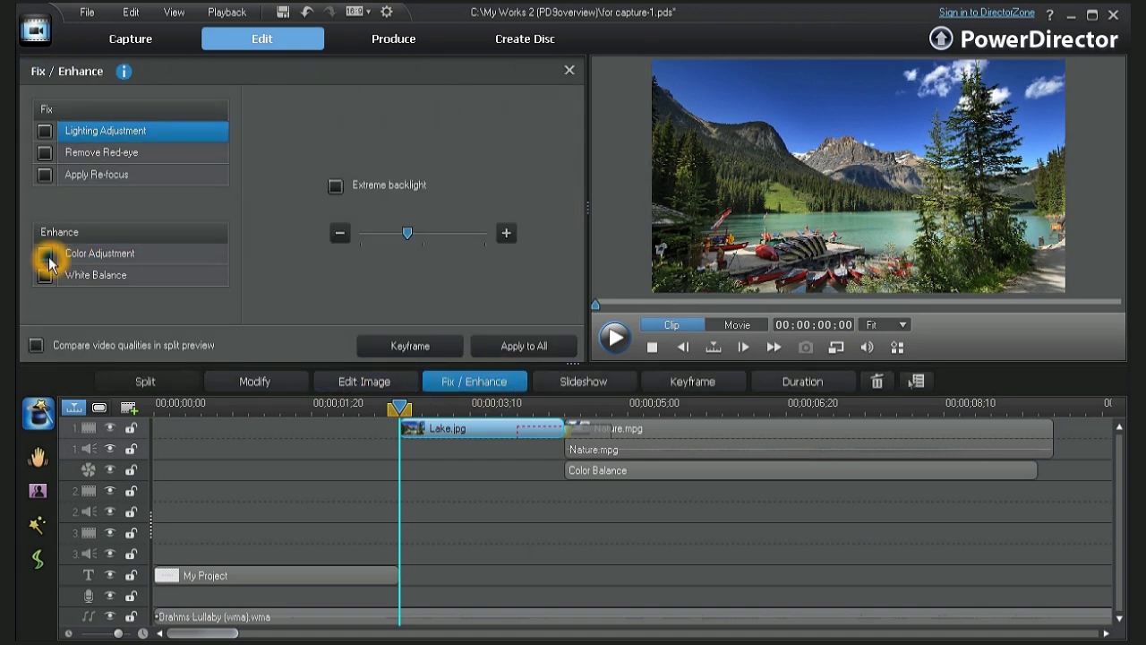
pyautogui.click(46, 257)
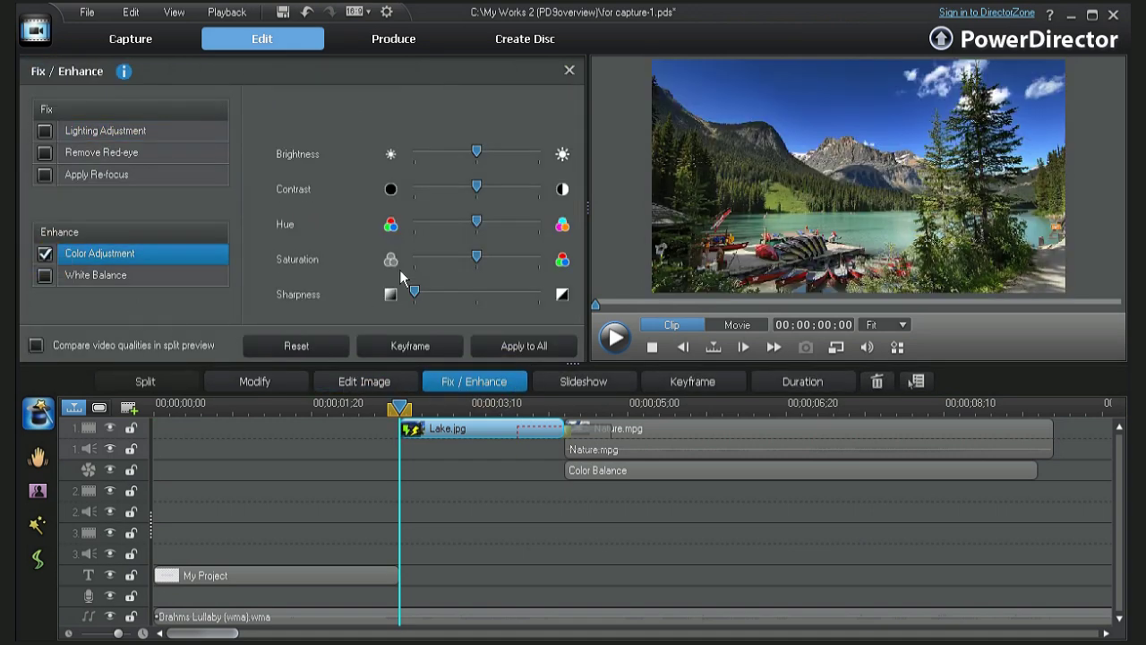
pyautogui.moveTo(478, 196)
pyautogui.mouseDown()
pyautogui.moveTo(504, 192)
pyautogui.moveTo(471, 191)
pyautogui.mouseUp()
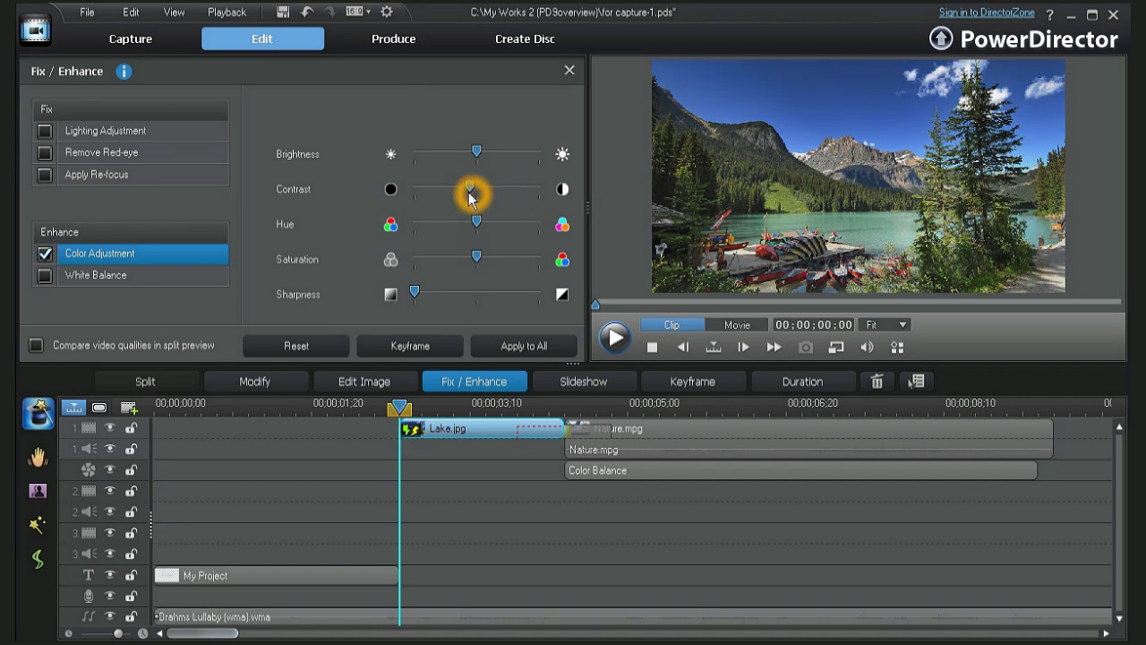
pyautogui.click(570, 71)
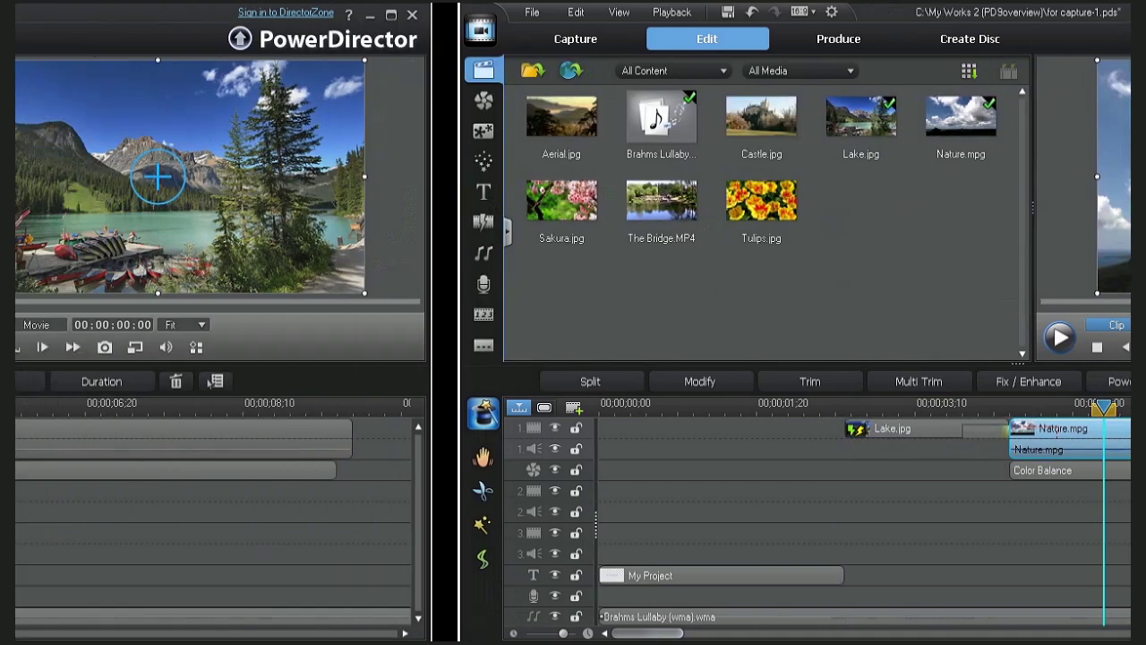
pyautogui.click(717, 385)
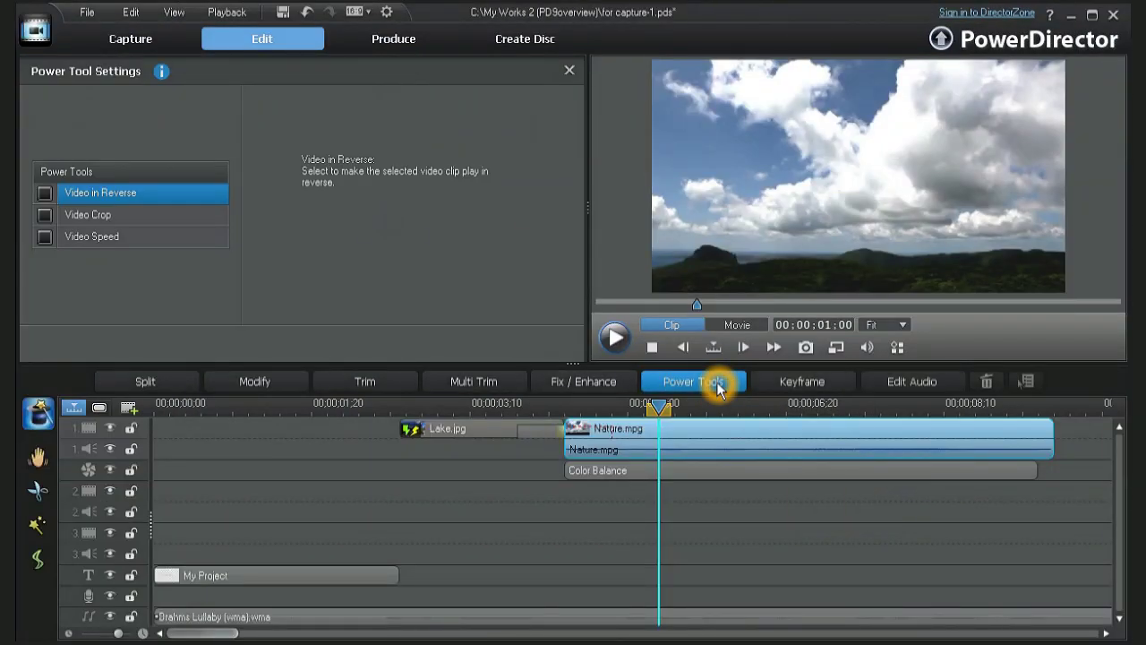
# Step: Go over the reverse, crop and speed options in Power Tools for Nature.mpg
pyautogui.click(260, 195)
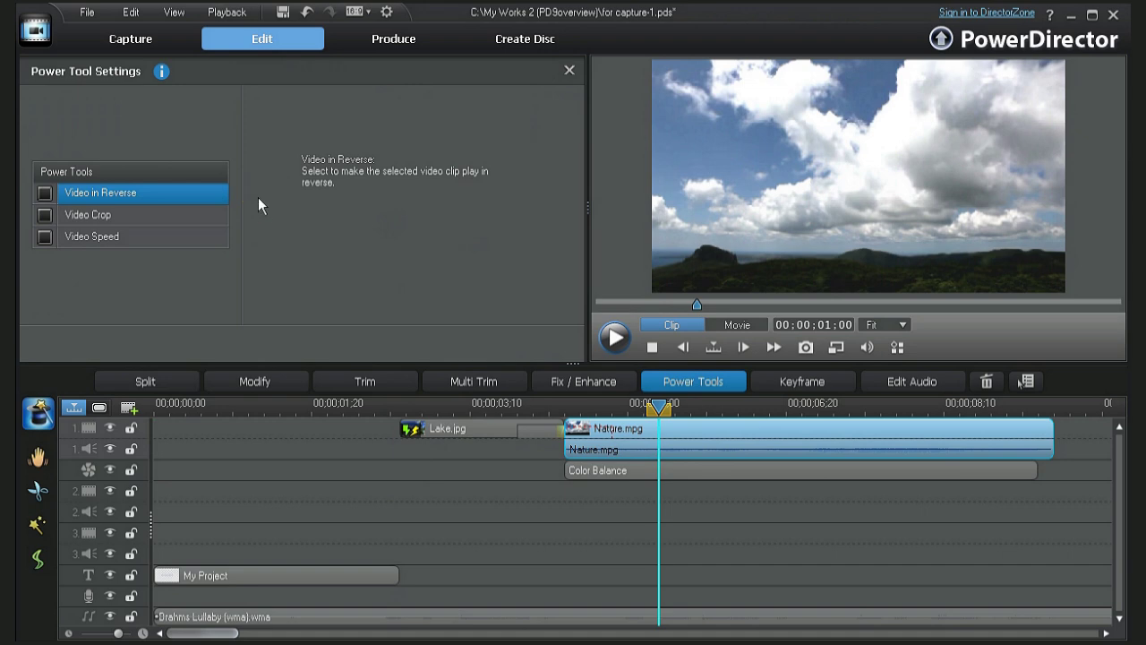
pyautogui.click(260, 215)
pyautogui.click(260, 242)
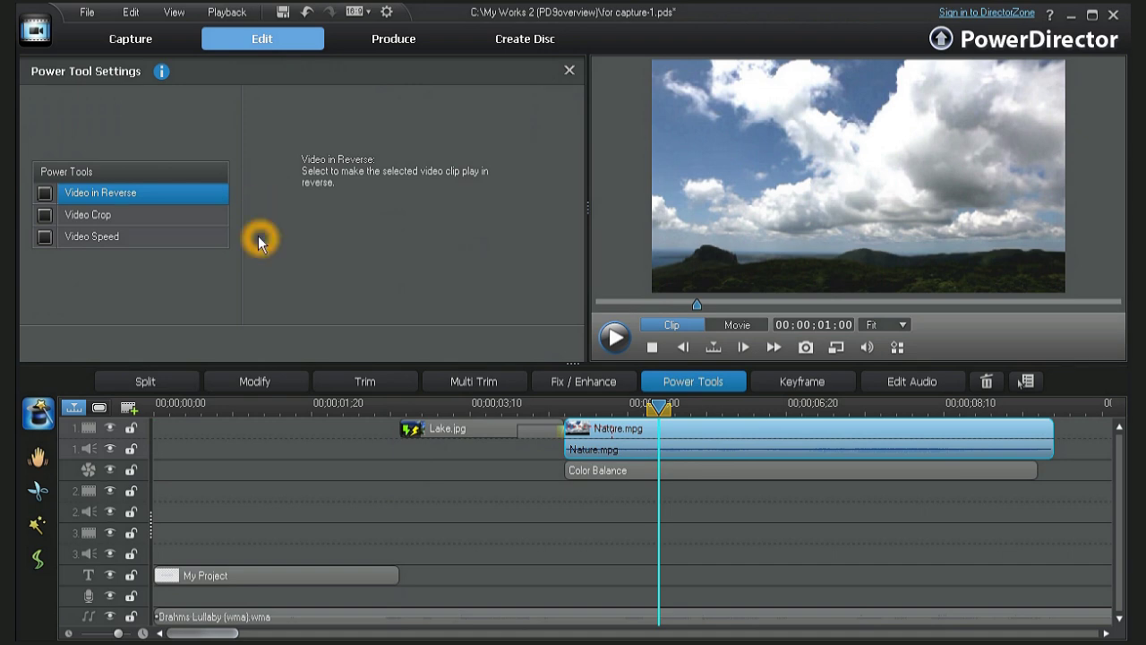
# Step: Look through Magic Style, Magic Cut, Magic Fix and the Magic Movie wizard
pyautogui.click(36, 526)
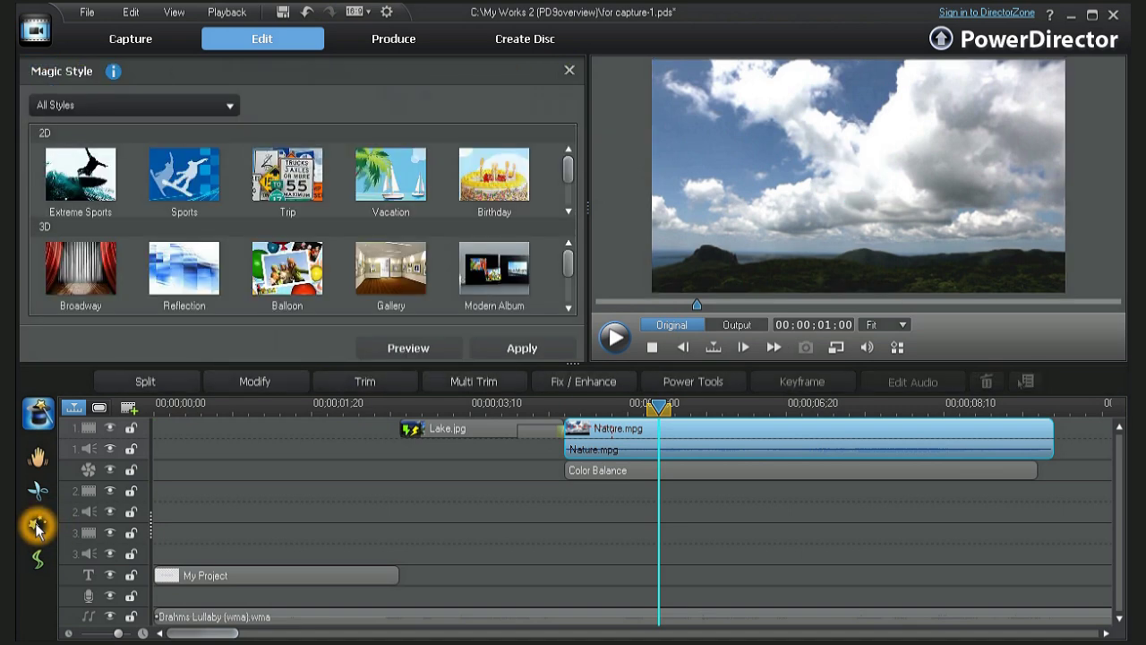
pyautogui.click(38, 491)
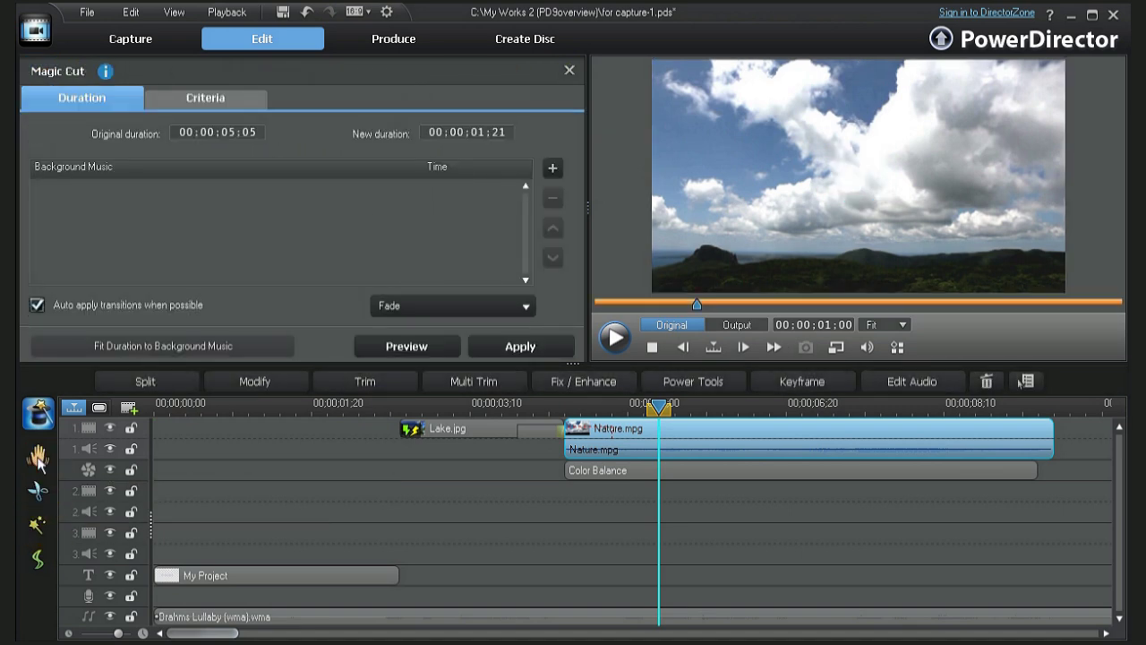
pyautogui.click(38, 459)
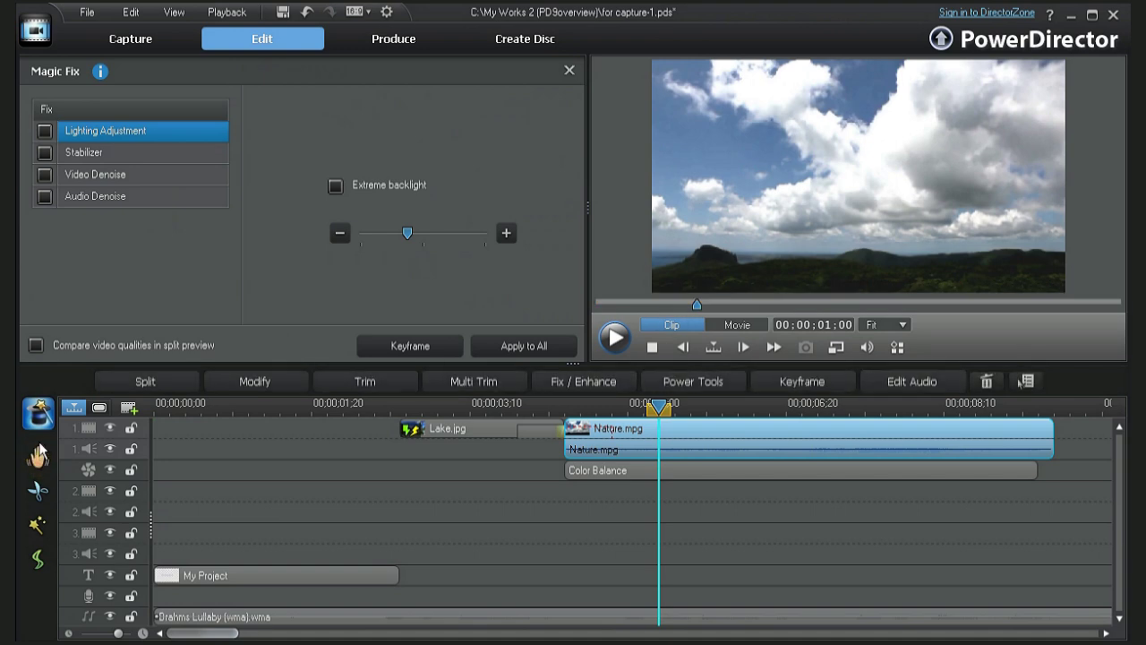
pyautogui.click(39, 412)
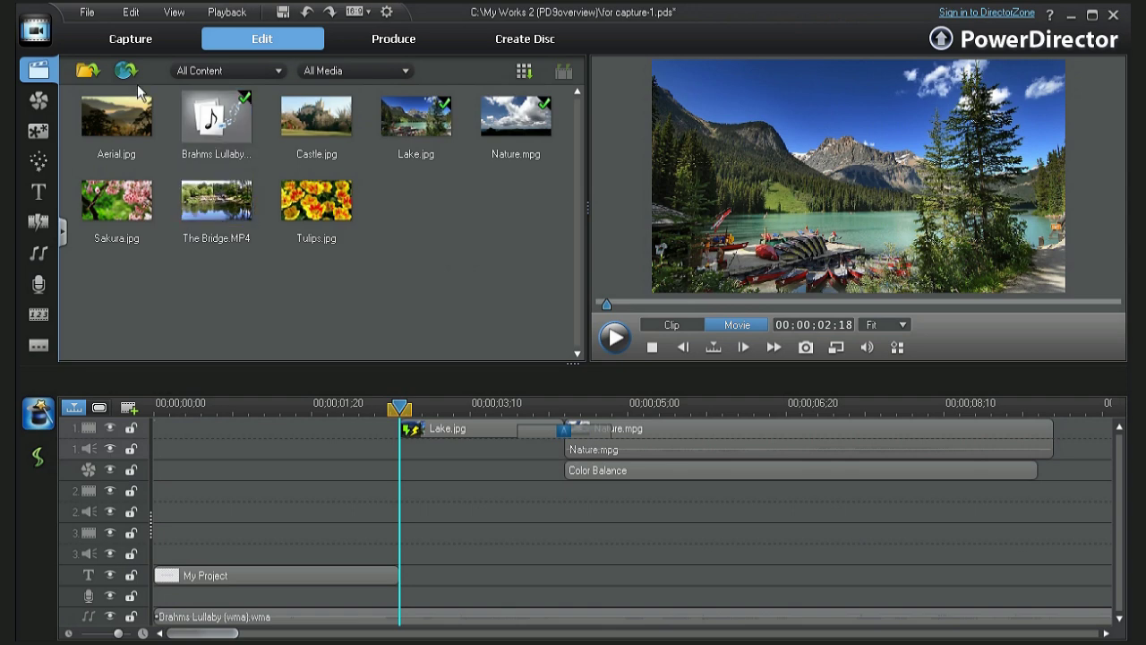
# Step: Save the project as My Project-1.pds in the Project Saves folder using Save Project As
pyautogui.click(90, 13)
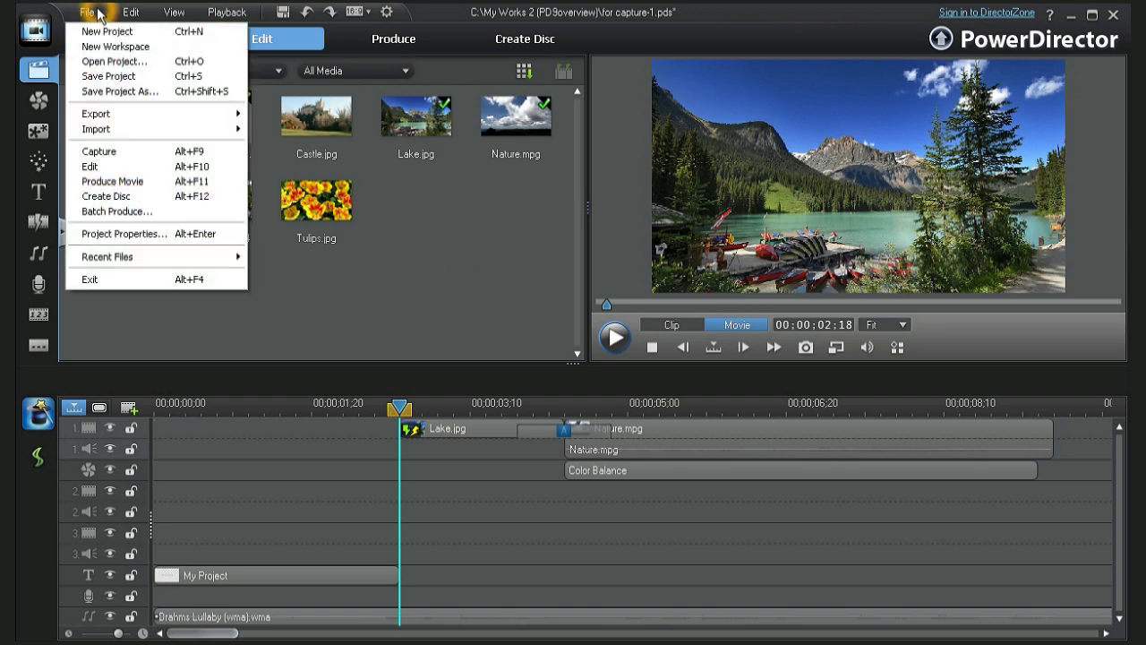
pyautogui.click(113, 91)
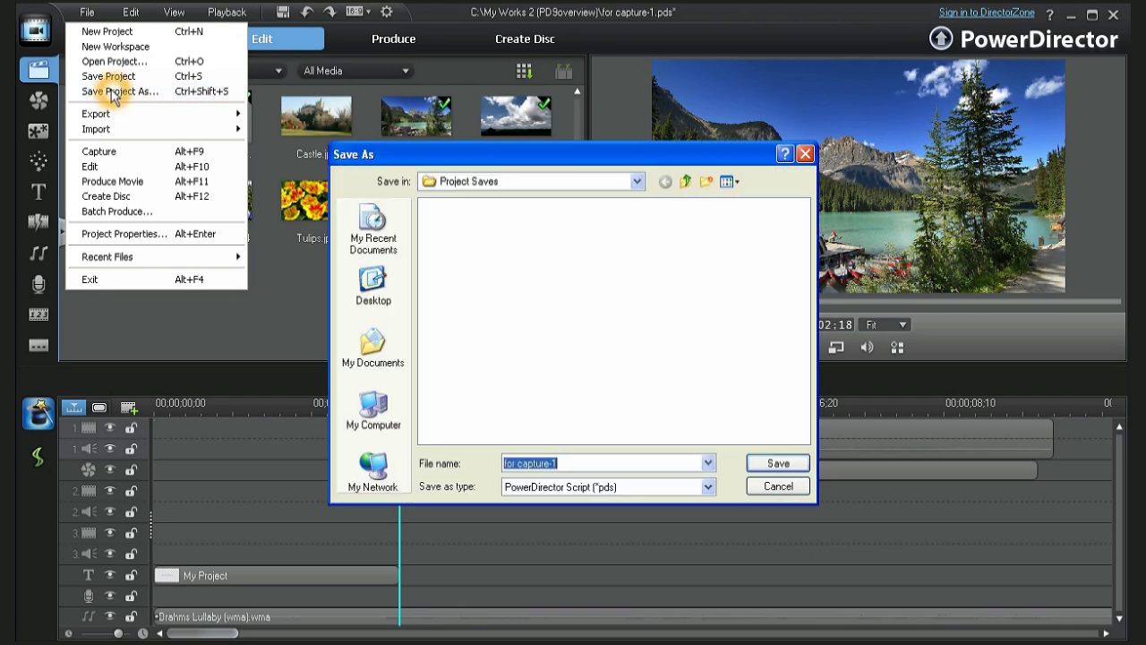
pyautogui.click(562, 463)
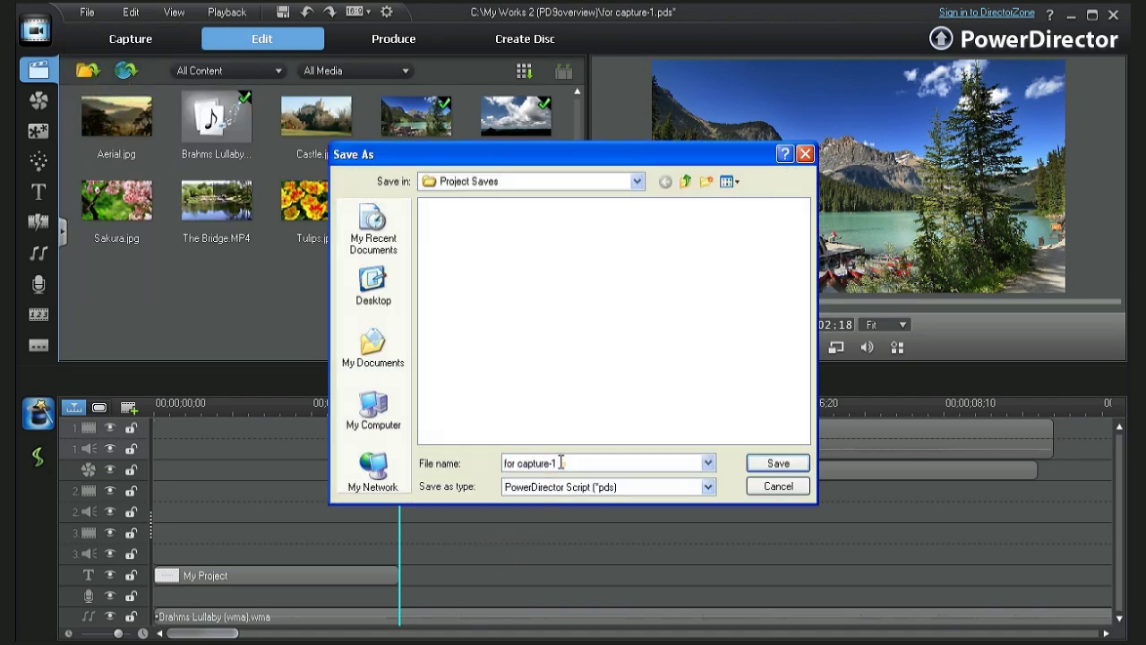
pyautogui.click(564, 463)
pyautogui.write('My Project 1')
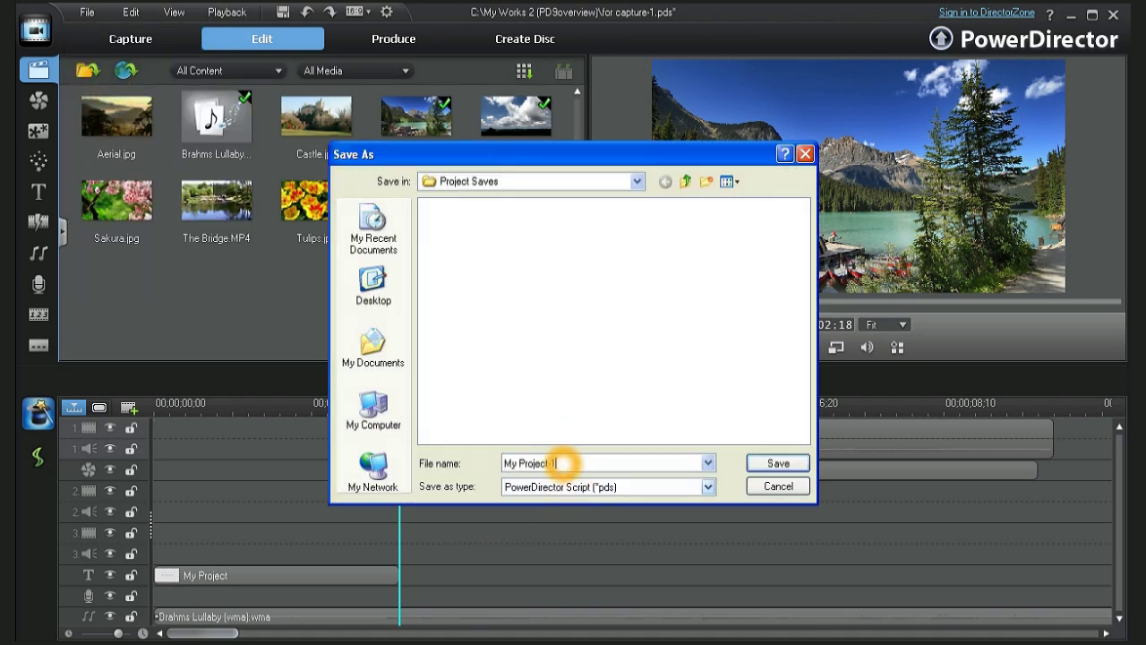
pyautogui.click(779, 464)
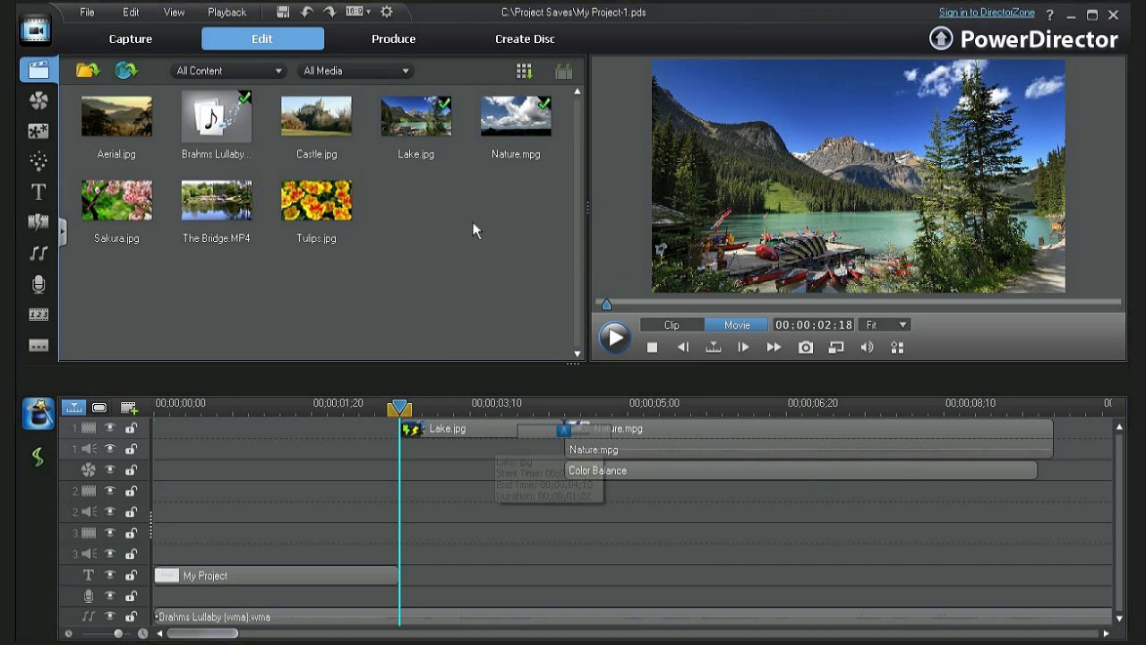
# Step: In the Produce room, pick MPEG-4 as the output format after trying MPEG-2 and H.264 AVC
pyautogui.click(413, 42)
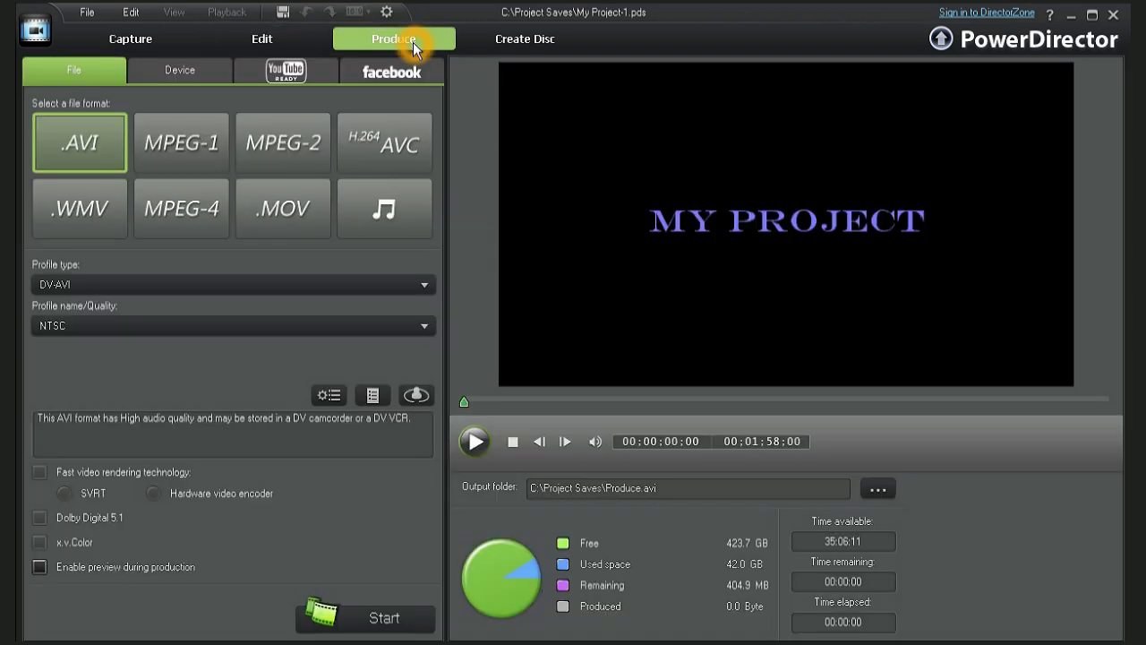
pyautogui.click(298, 143)
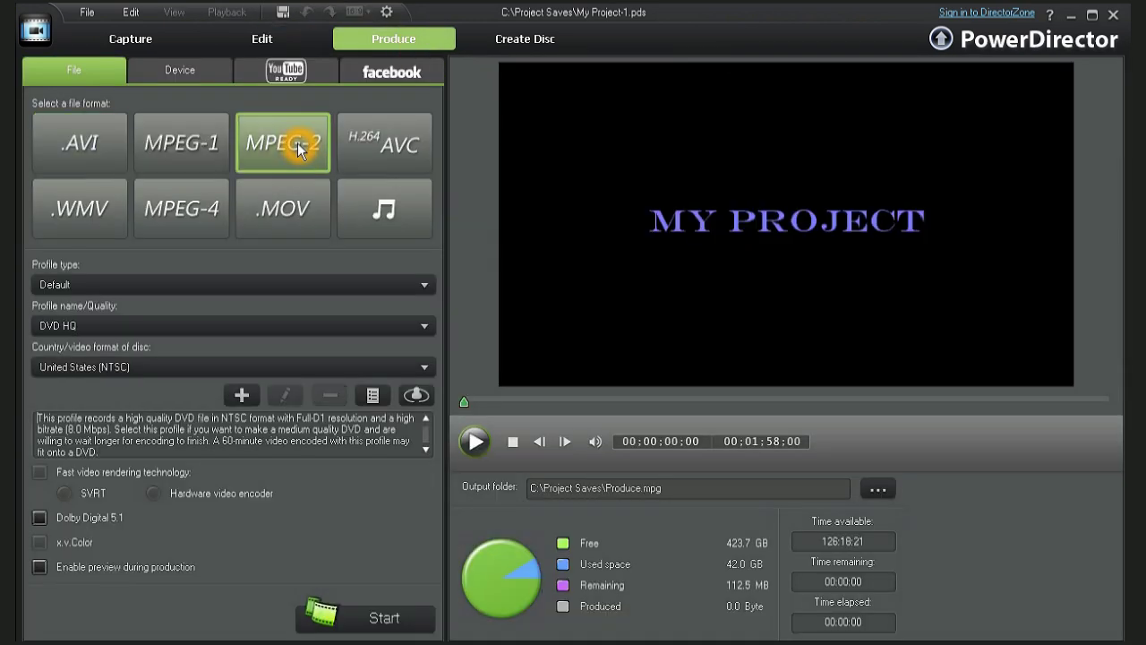
pyautogui.click(385, 143)
pyautogui.click(182, 208)
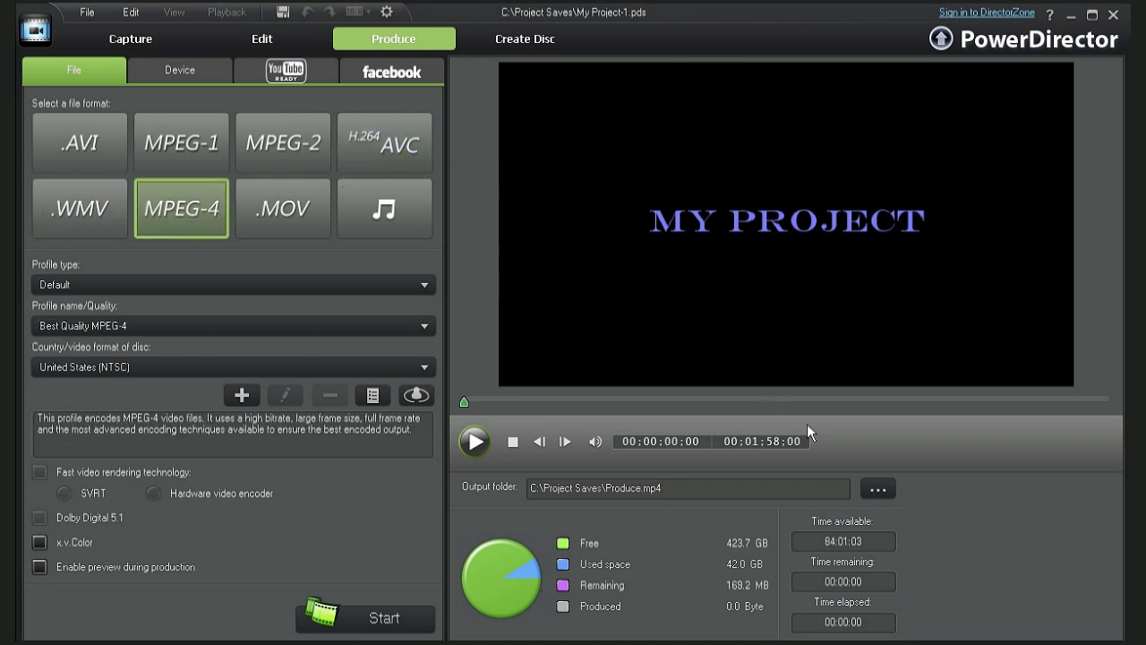
# Step: Name the output file 'My Production' and start producing the MPEG-4 movie
pyautogui.click(877, 489)
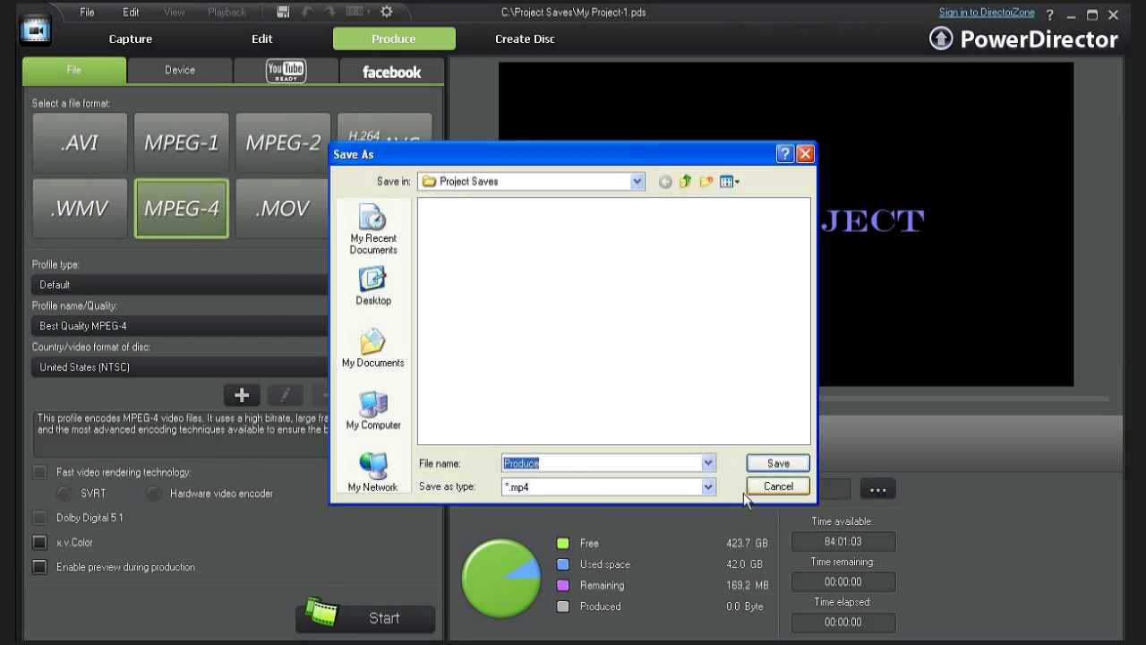
pyautogui.click(543, 464)
pyautogui.write('My Production')
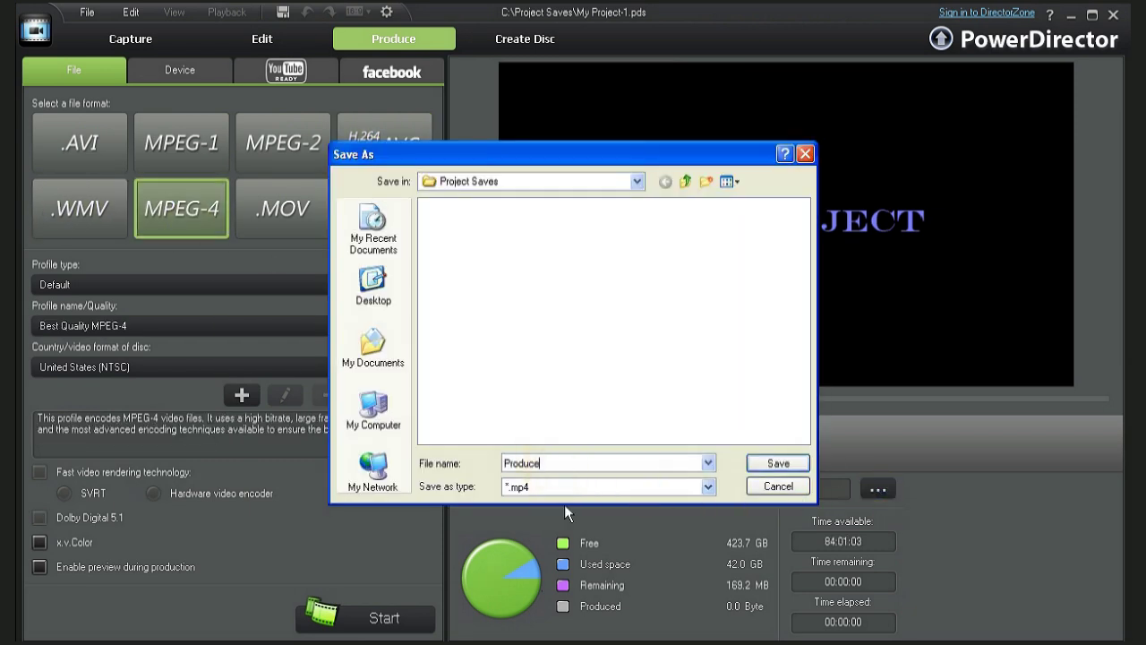
pyautogui.click(775, 463)
pyautogui.click(391, 616)
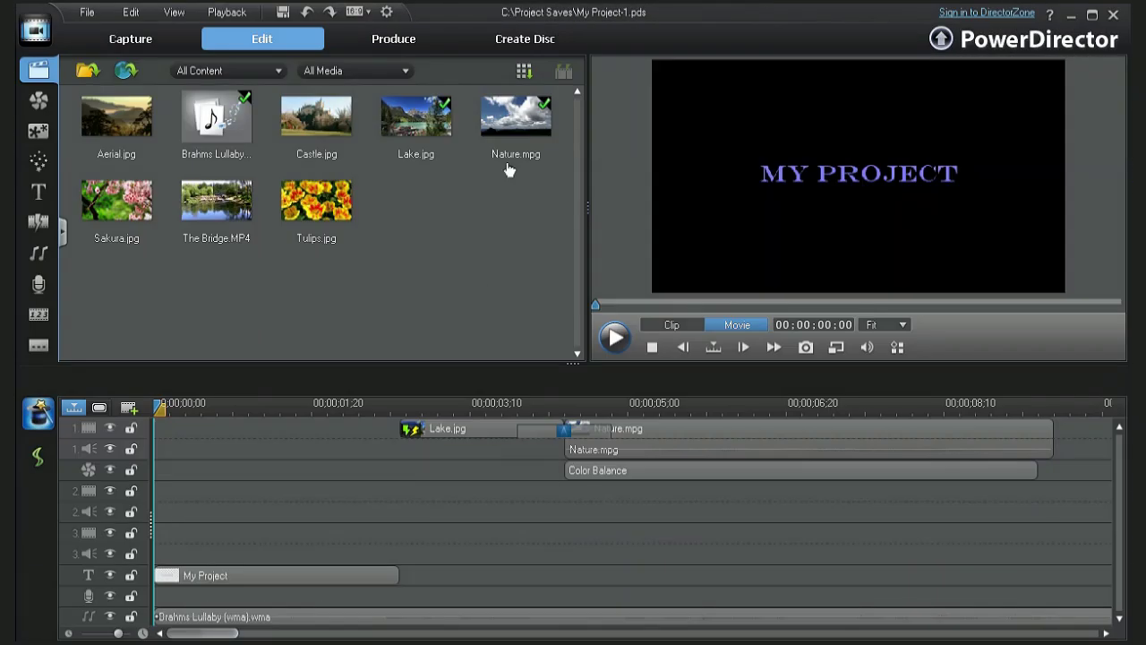
# Step: In Create Disc, review the My Videos menu template in Menu Designer and accept it
pyautogui.click(533, 34)
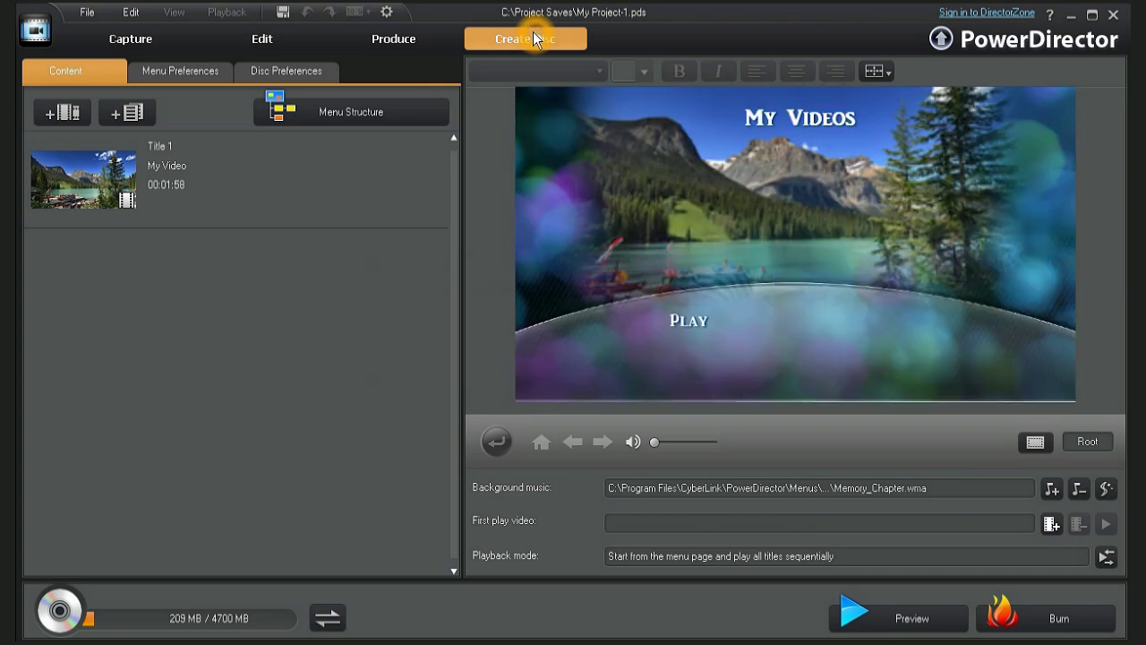
pyautogui.click(199, 65)
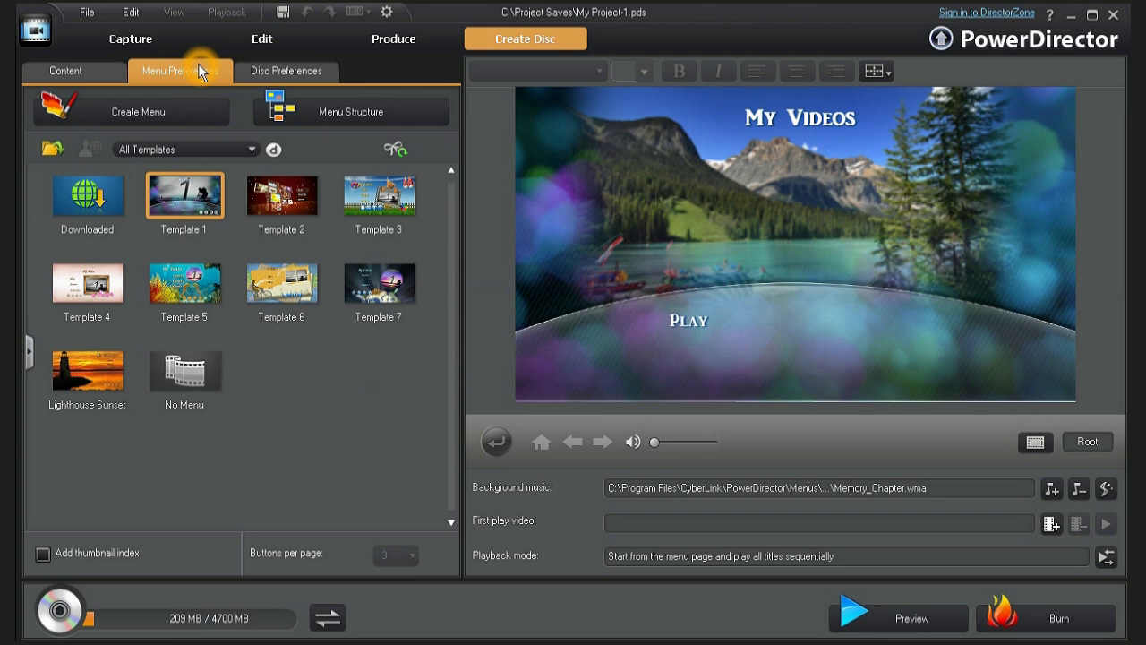
pyautogui.click(192, 113)
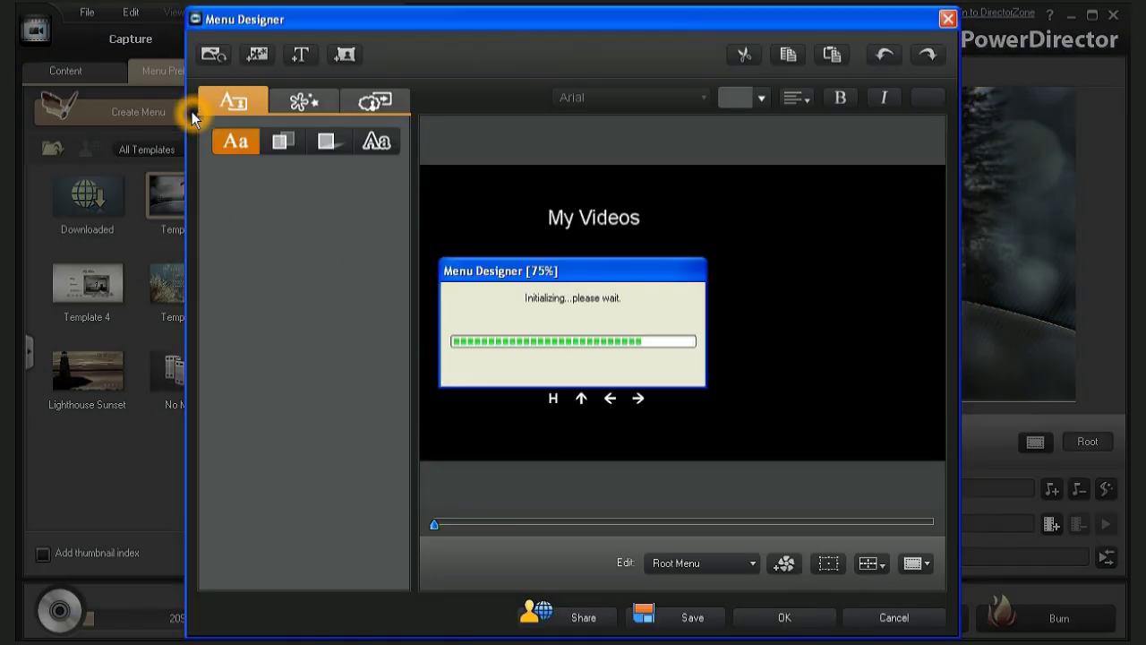
pyautogui.click(771, 618)
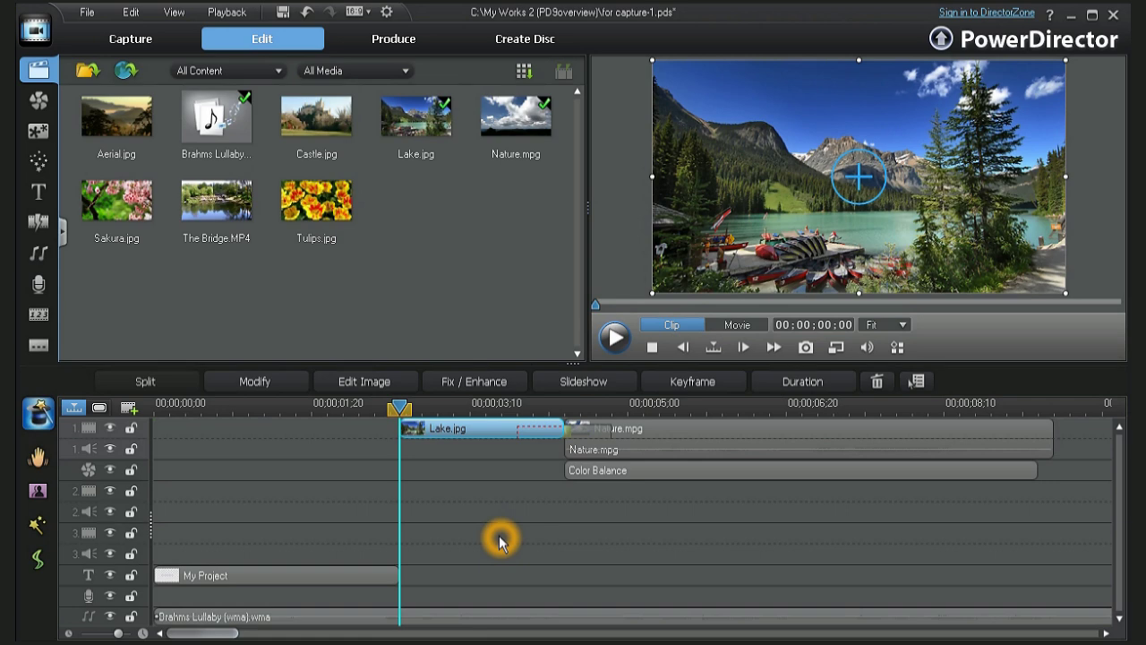
# Step: Bring up PowerDirector Help with F1, showing The PowerDirector Workspace chapter
pyautogui.press('F1')
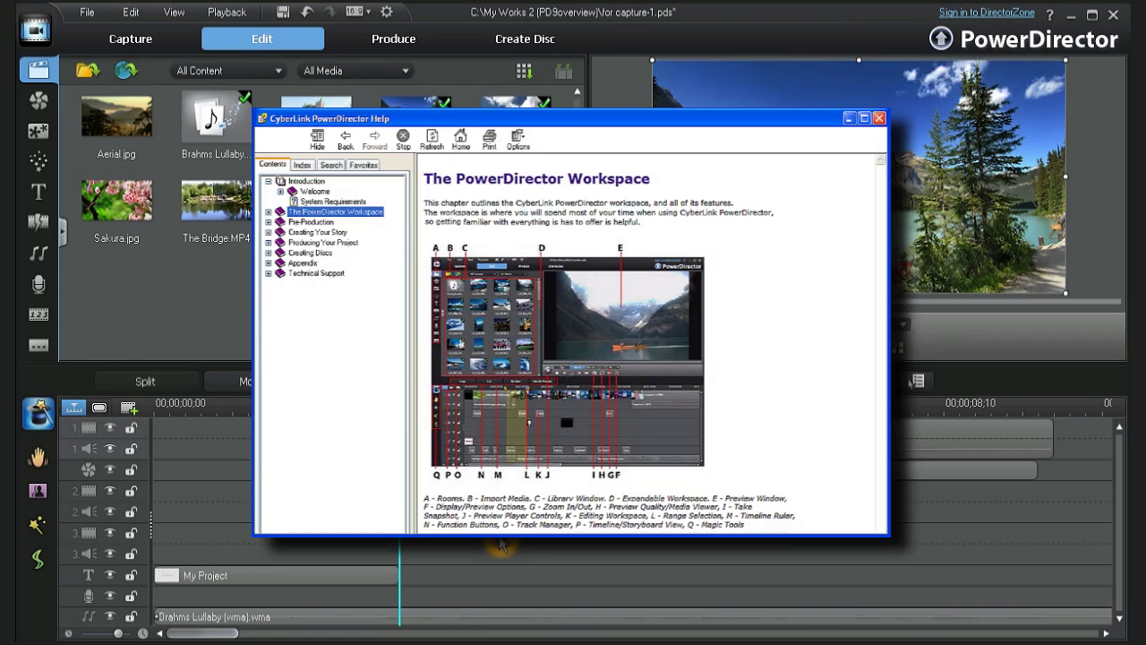